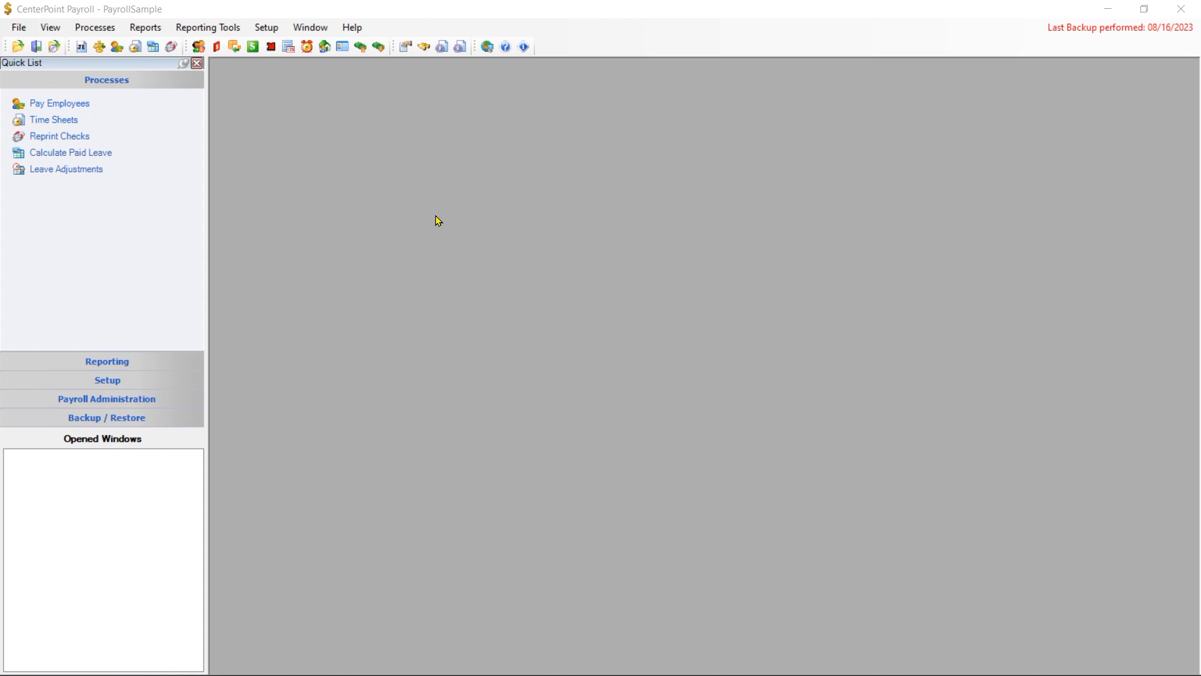
- Open the Workers' Compensation Classes list from the payroll details setup
left_click(272, 29)
mouse_move(307, 182)
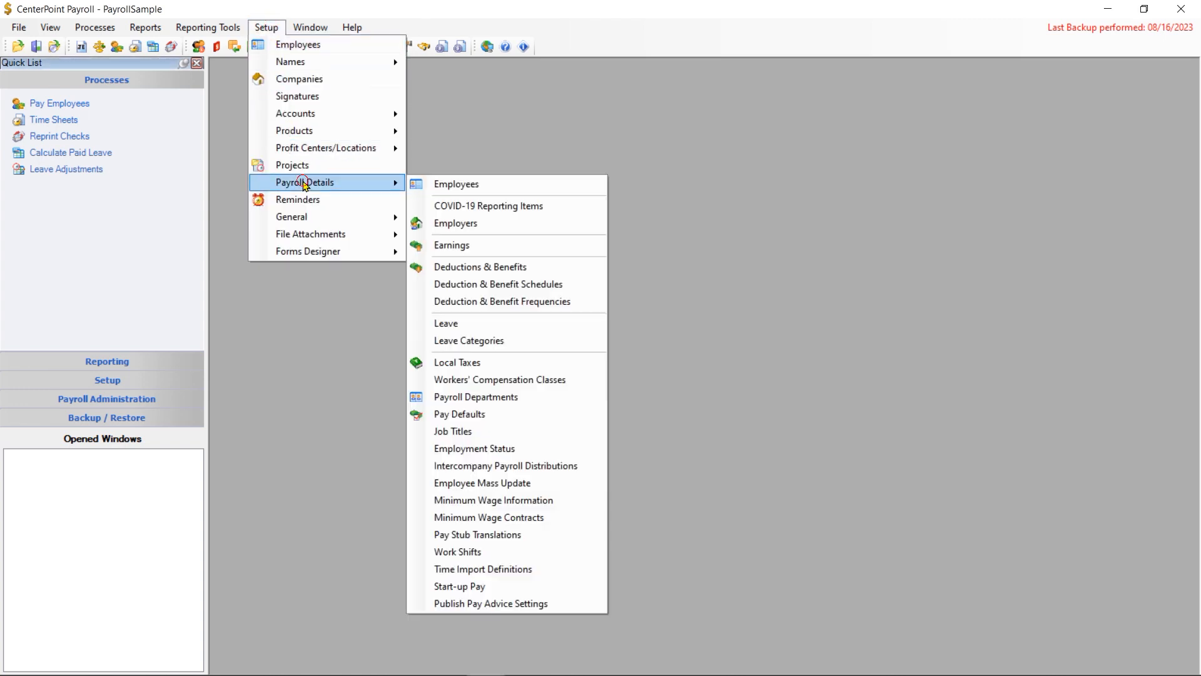
left_click(480, 379)
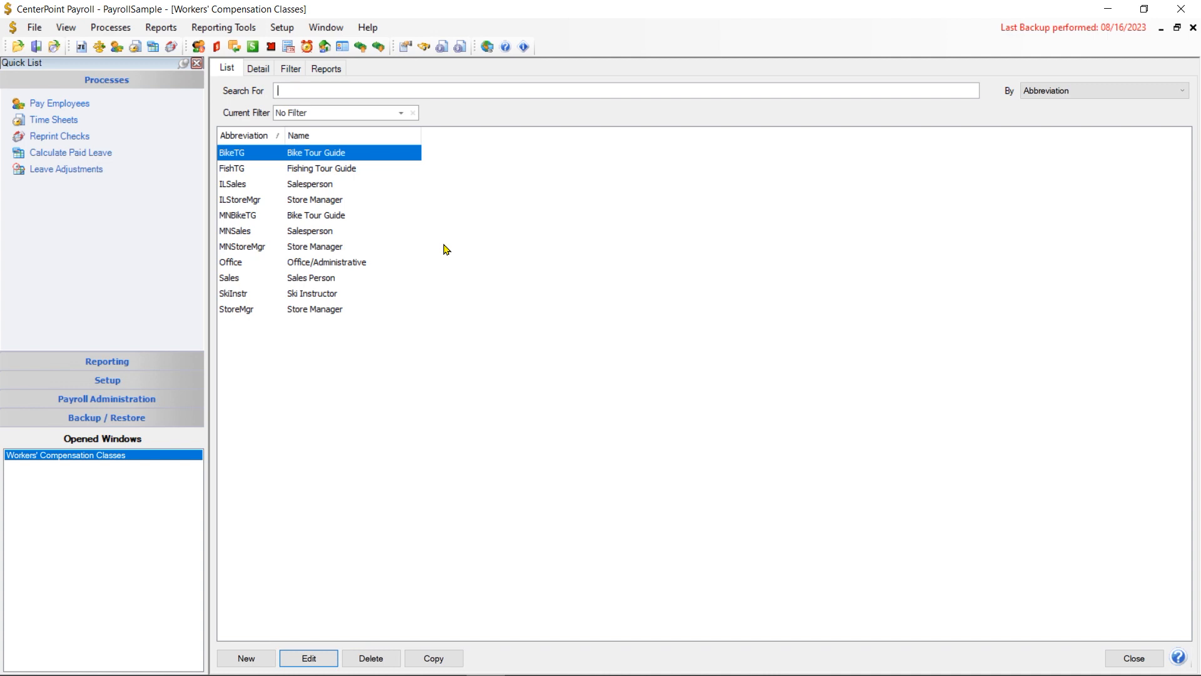
- Examine the details of the Fishing Tour Guide class and return to the class list without saving
left_click(354, 175)
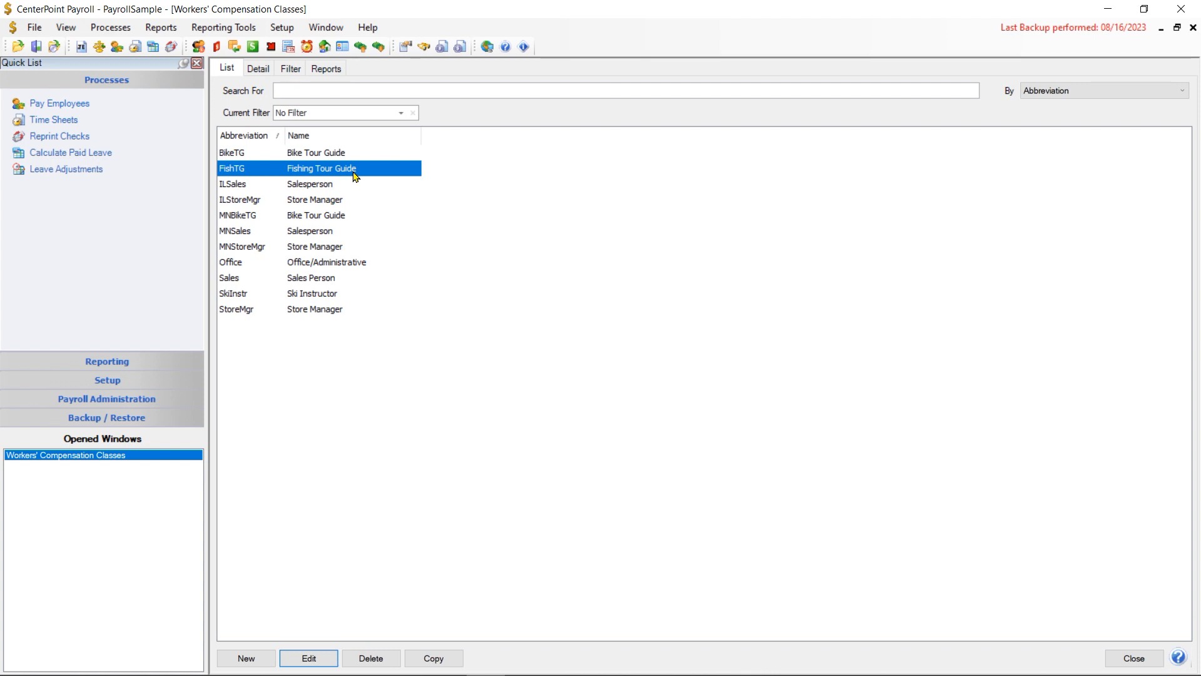
double_click(354, 175)
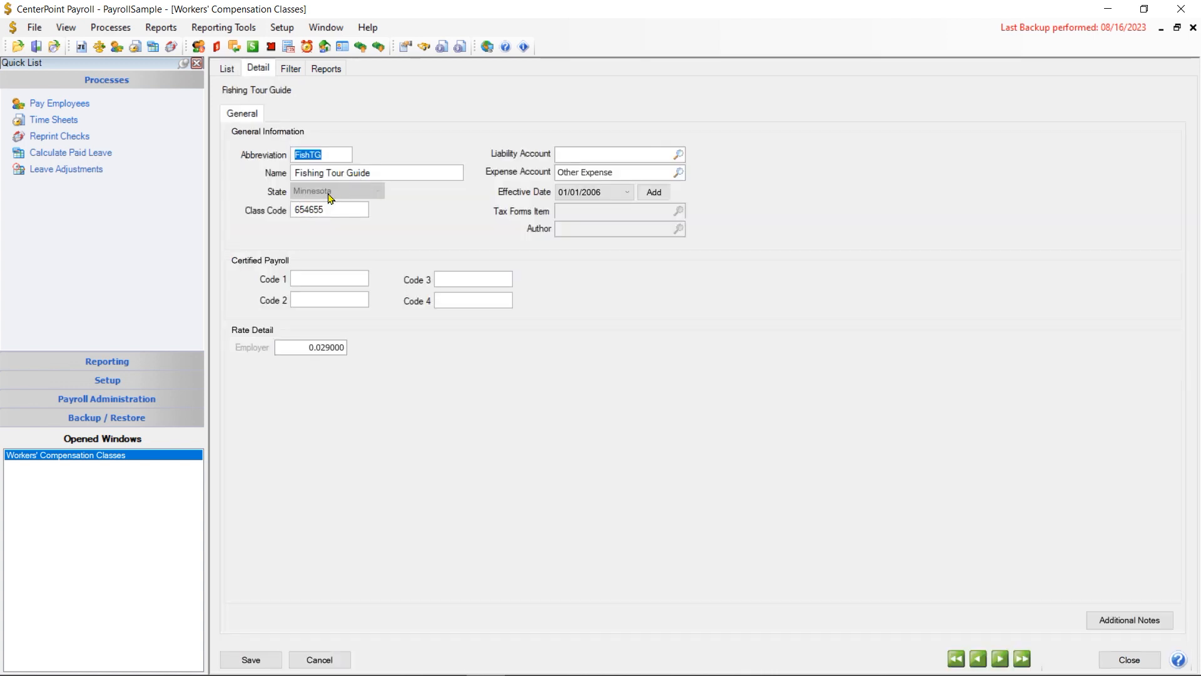
left_click(313, 659)
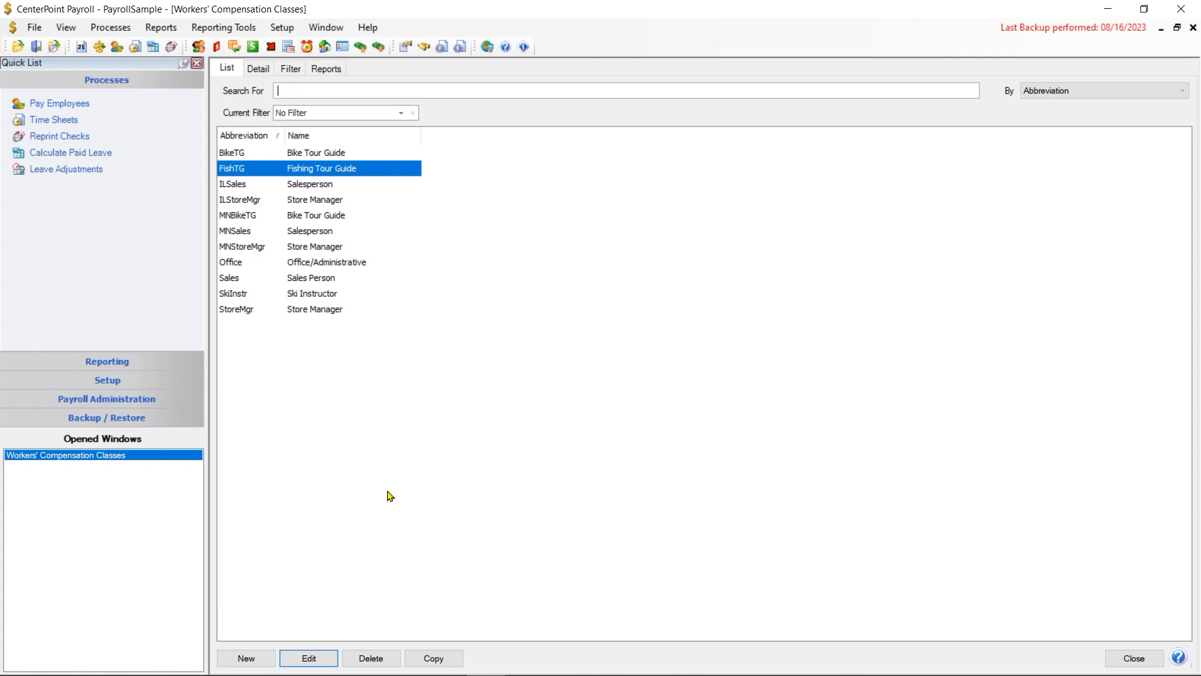
- Start a new workers' compensation class with abbreviation COFishTG, name CO Fish Tour Guide and state Colorado
left_click(250, 659)
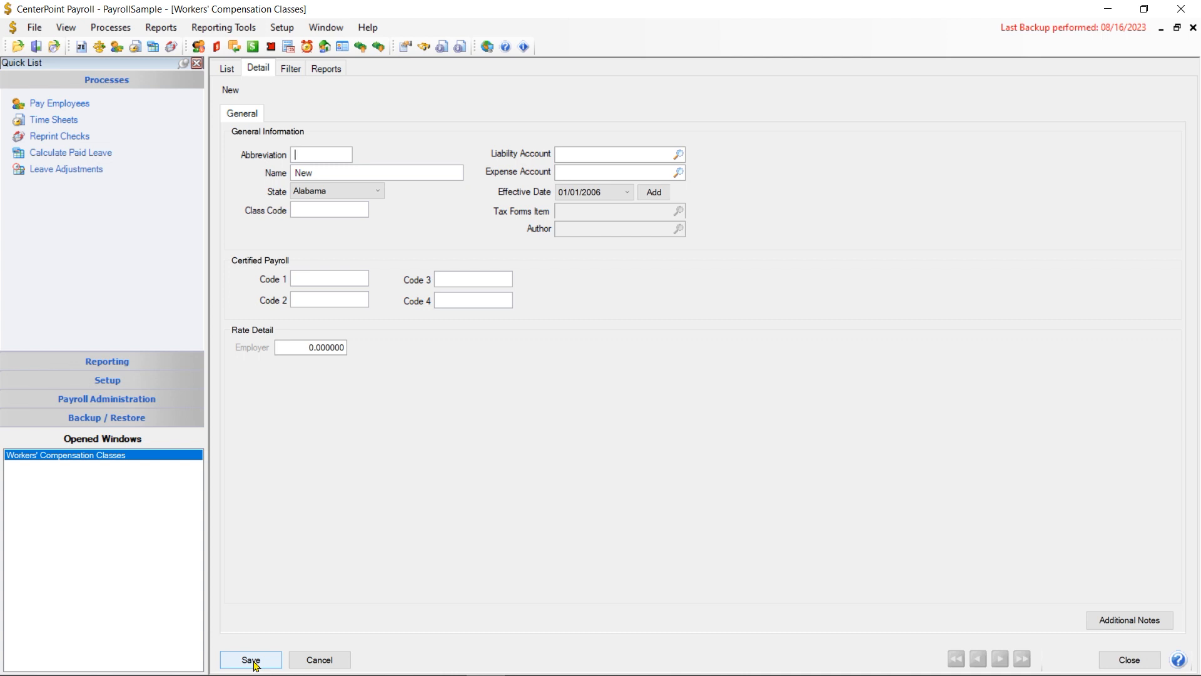
type("COFishTG")
key("Tab")
type("CO Fish Tour Guide")
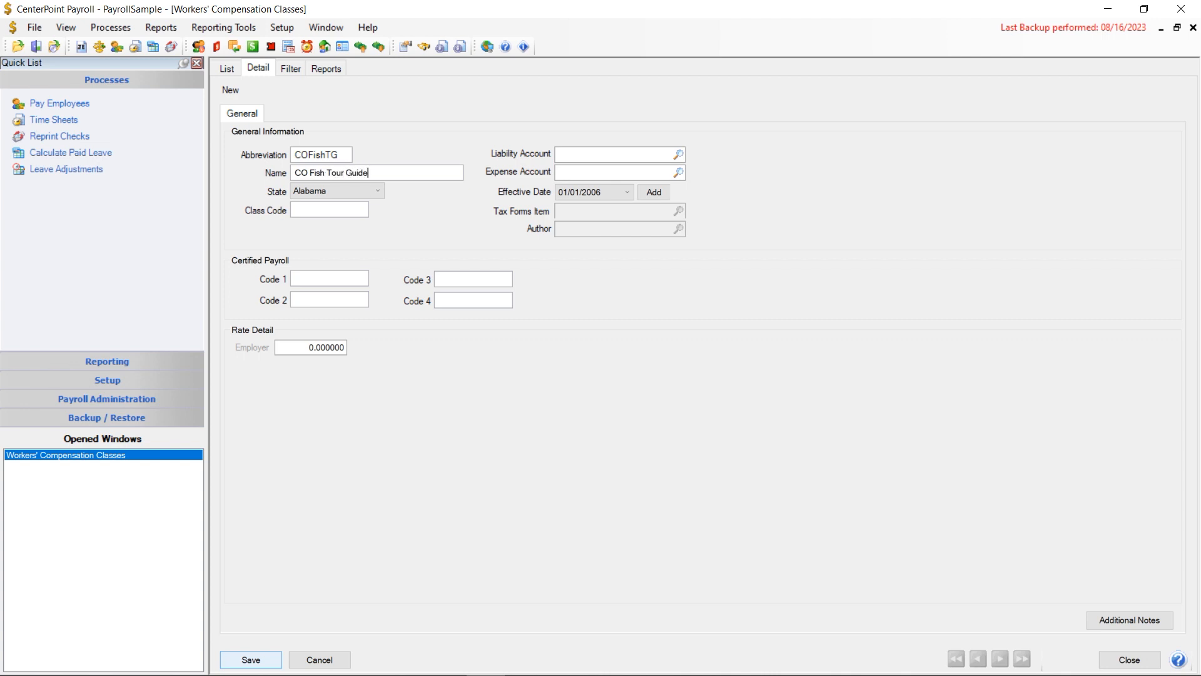
key("Tab")
type("co")
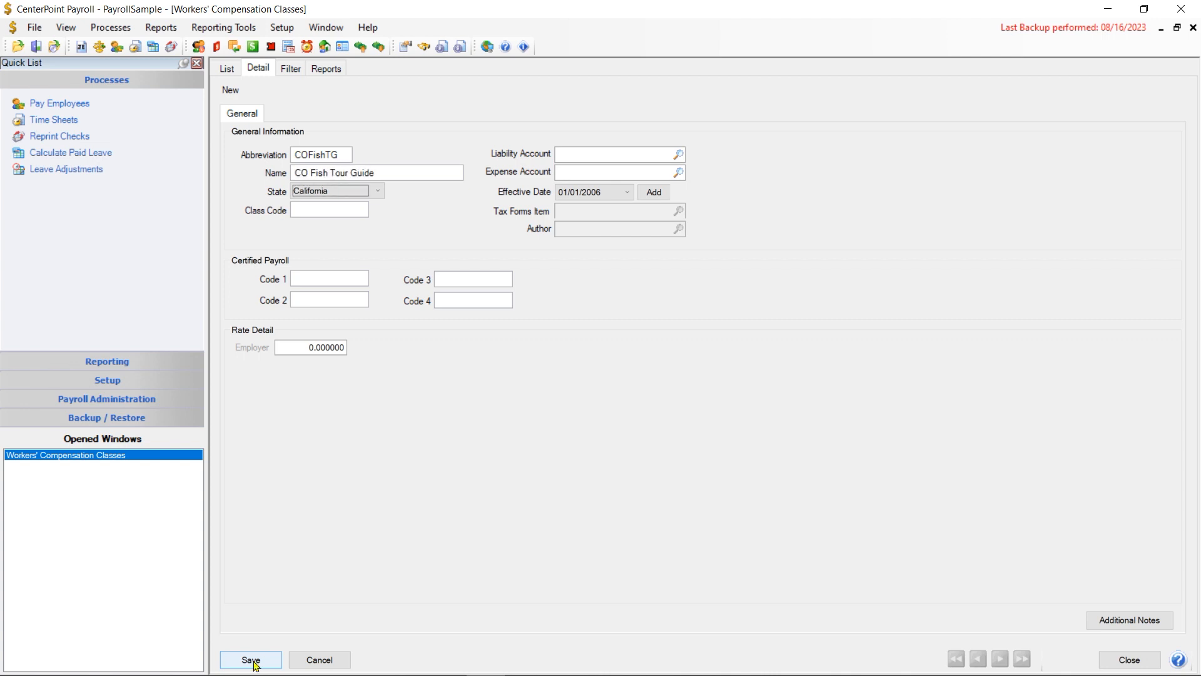
key("Tab")
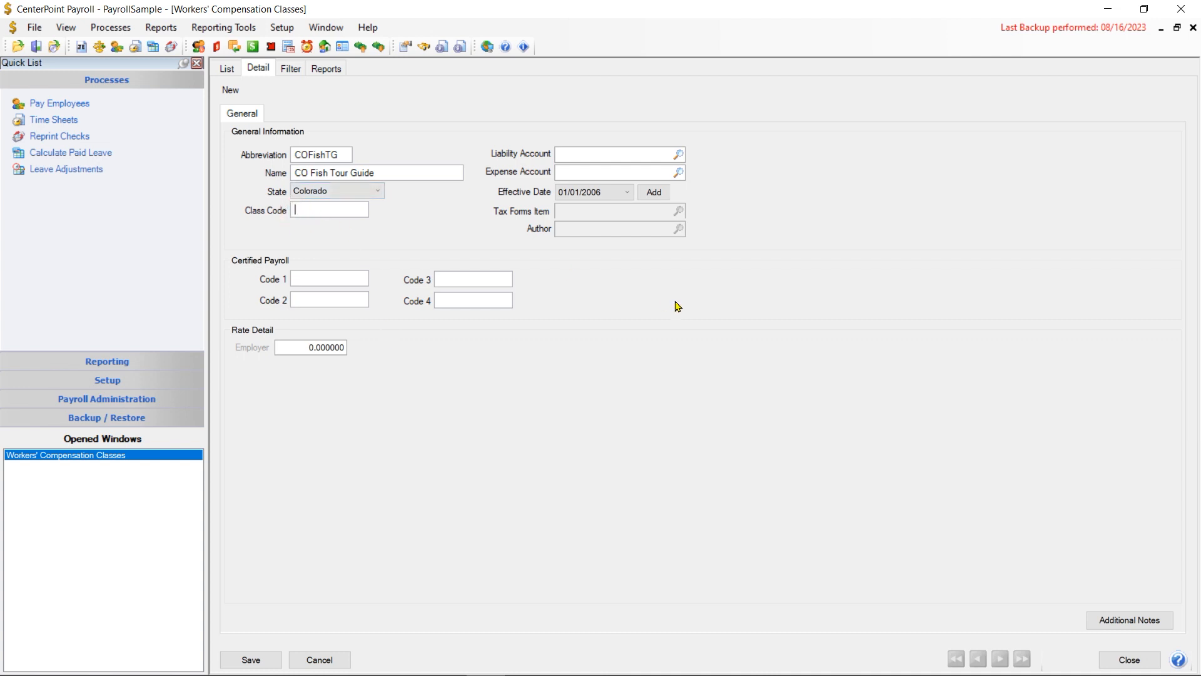
- Enter class code 46856 and assign Worker's Compensation Payable as liability account and Payroll Taxes Expense as expense account
type("46856")
key("Tab")
type("worker")
key("Tab")
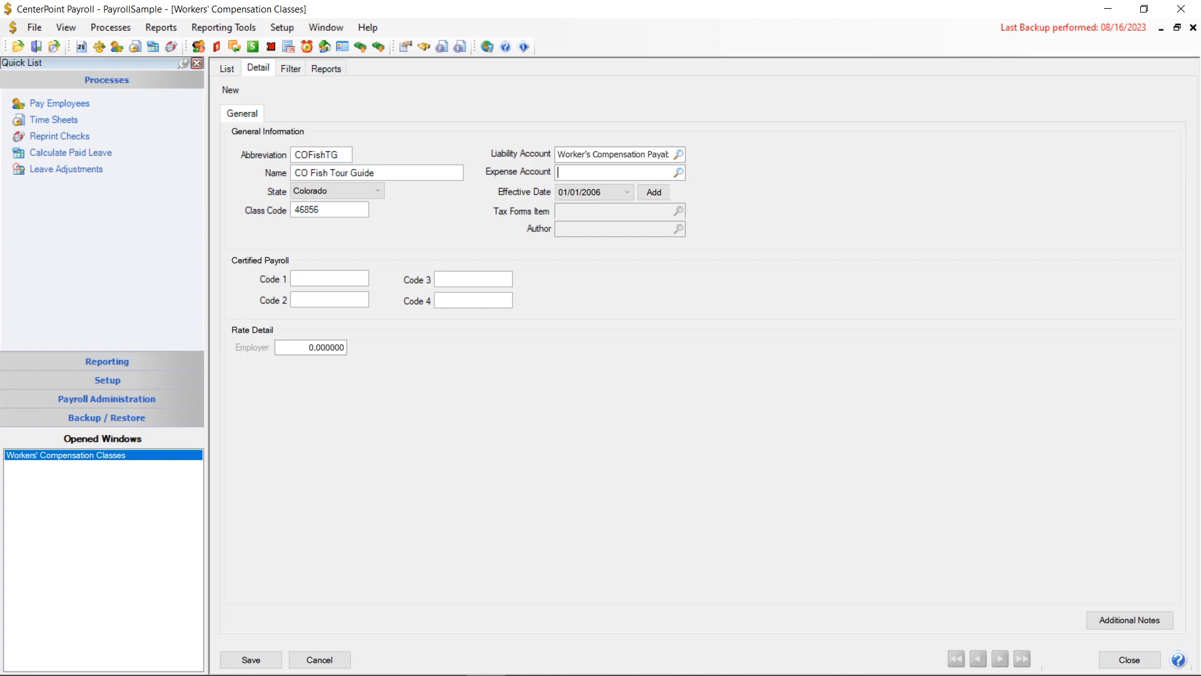
type("payroll ta")
key("Tab")
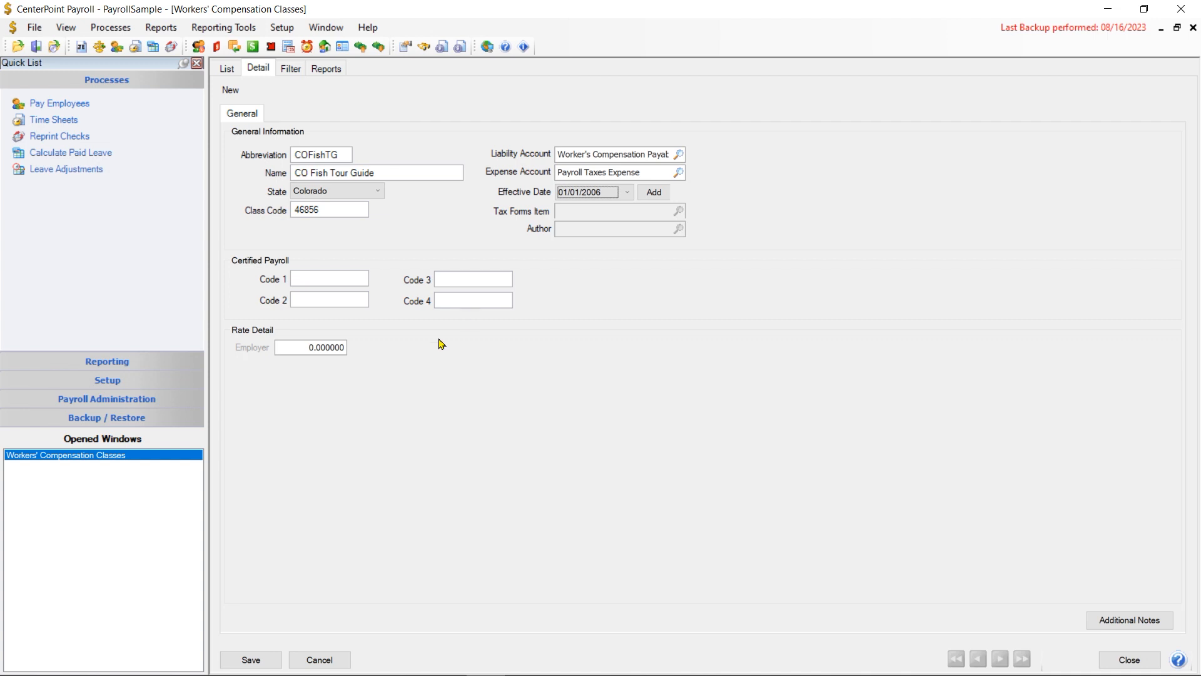
- Set the class's employer rate to .03641, save the class and close the class list
left_click(303, 351)
double_click(340, 348)
type(".03641")
left_click(244, 663)
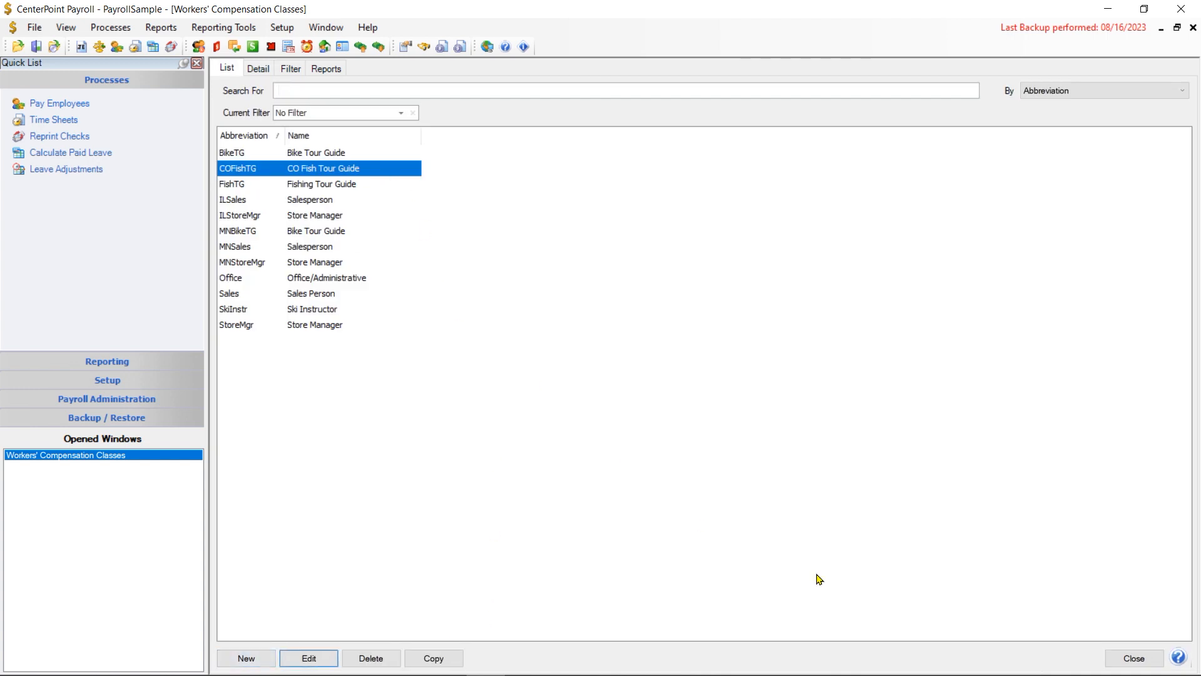
left_click(1126, 668)
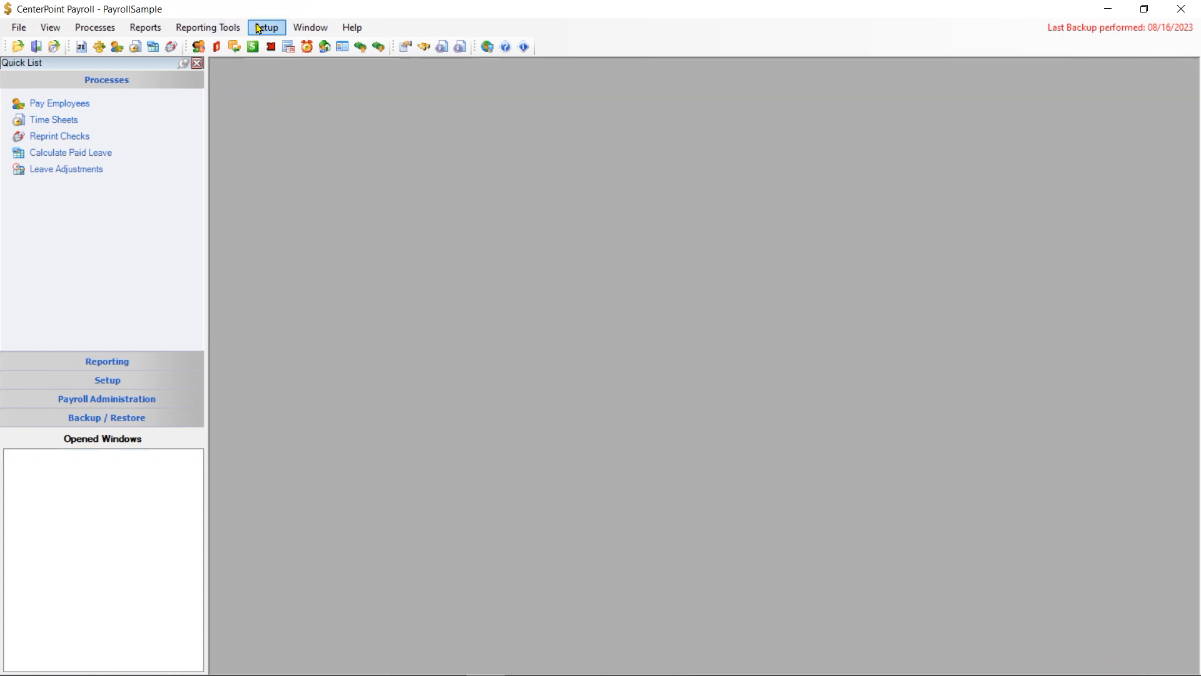
- Open the Alpine Sports employer's tax settings and display the Workers Compensation detail under Colorado
left_click(259, 29)
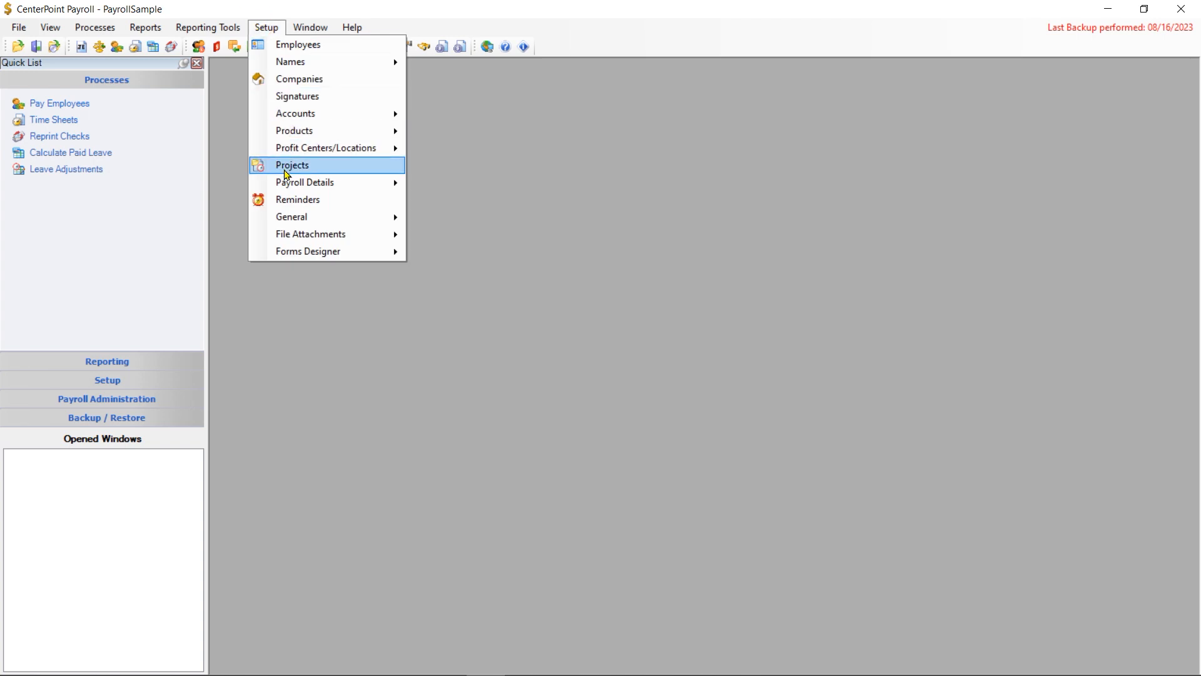
mouse_move(325, 182)
left_click(455, 224)
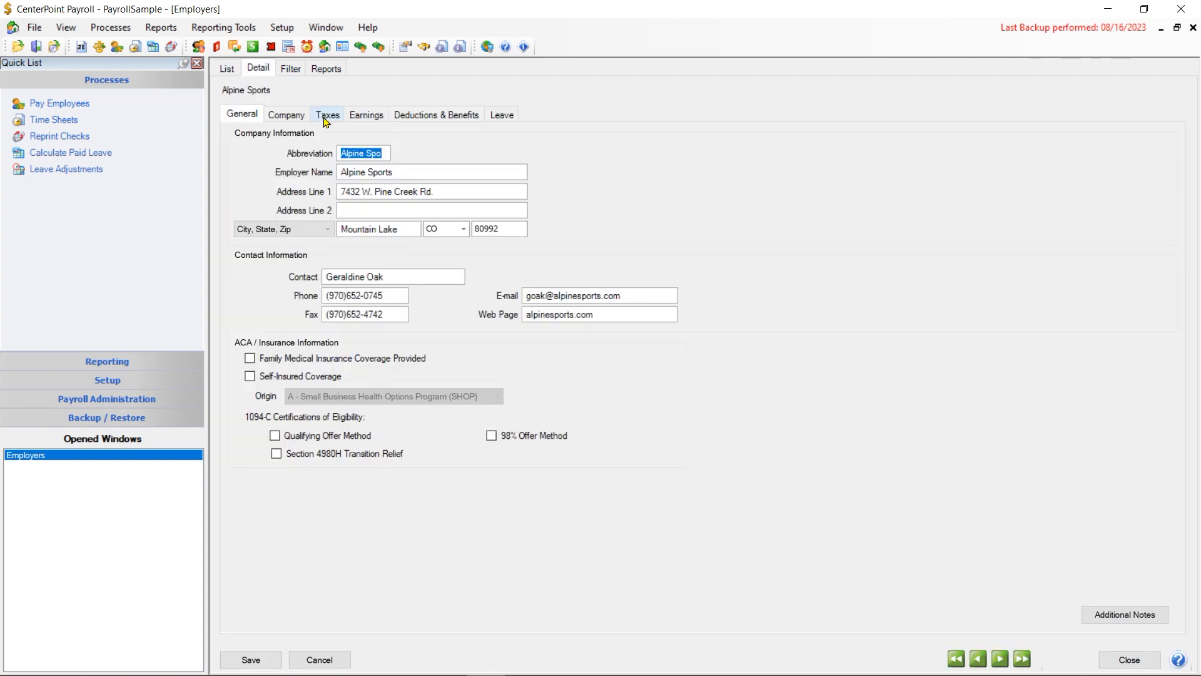
left_click(329, 116)
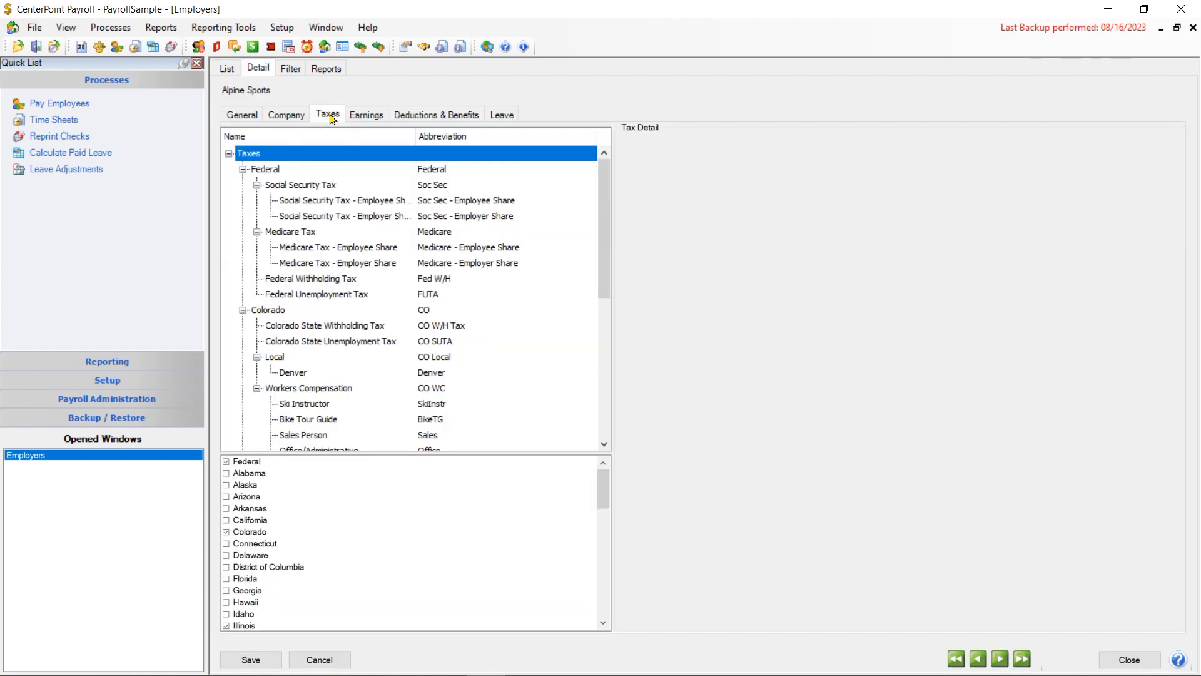
left_click(276, 308)
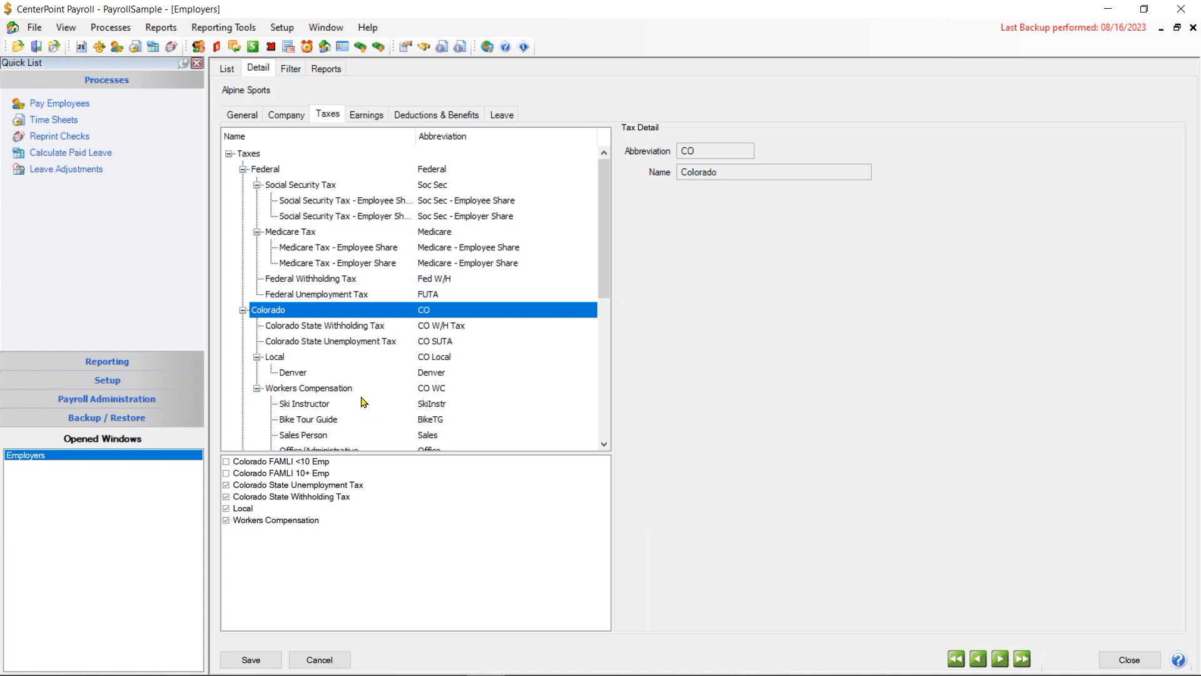
left_click(326, 388)
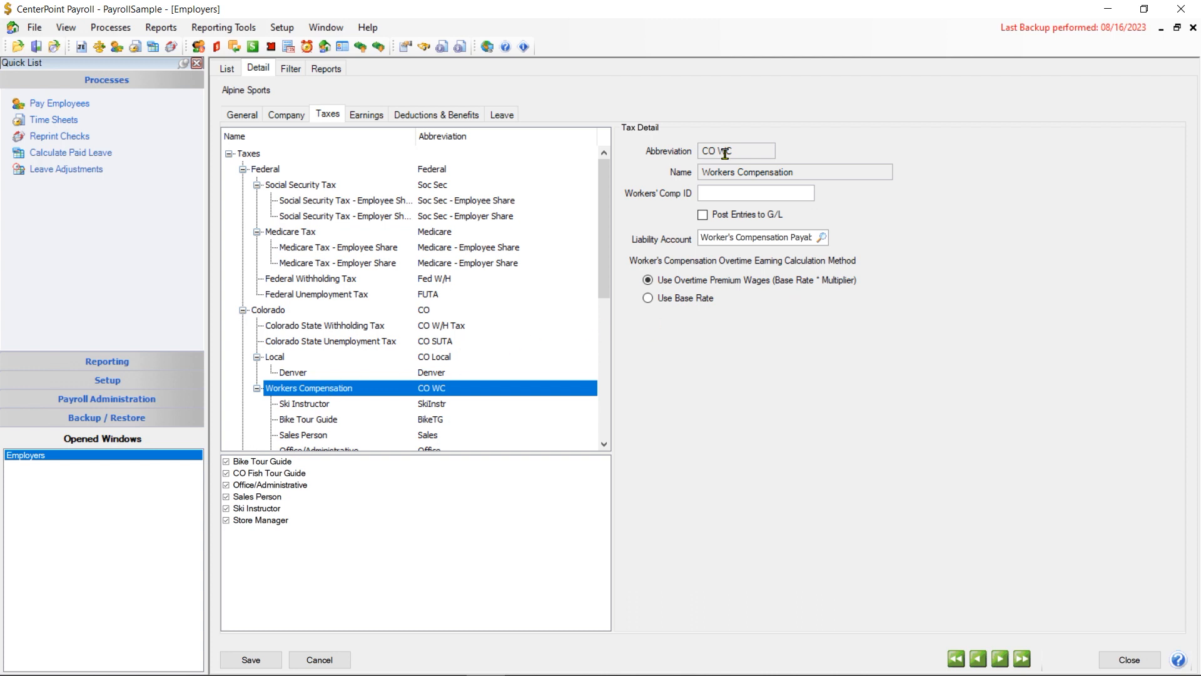
- Check the CO Fish Tour Guide class under Colorado Workers Compensation, then save the employer record and close it
left_click(709, 194)
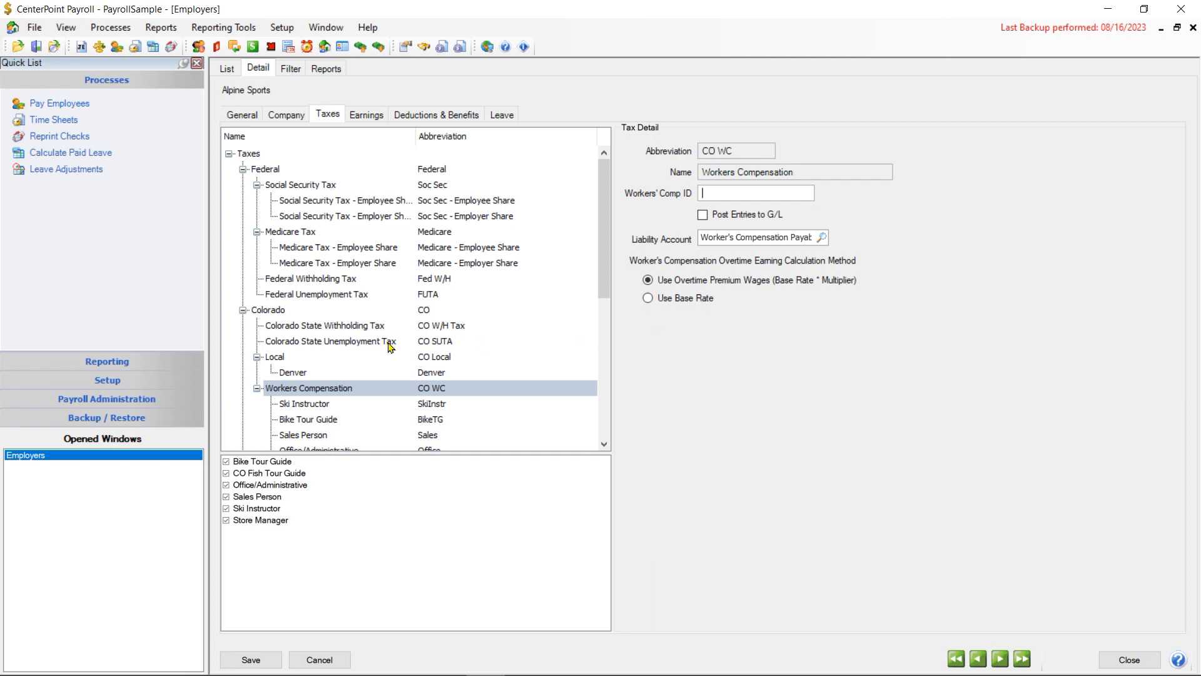
left_click(301, 391)
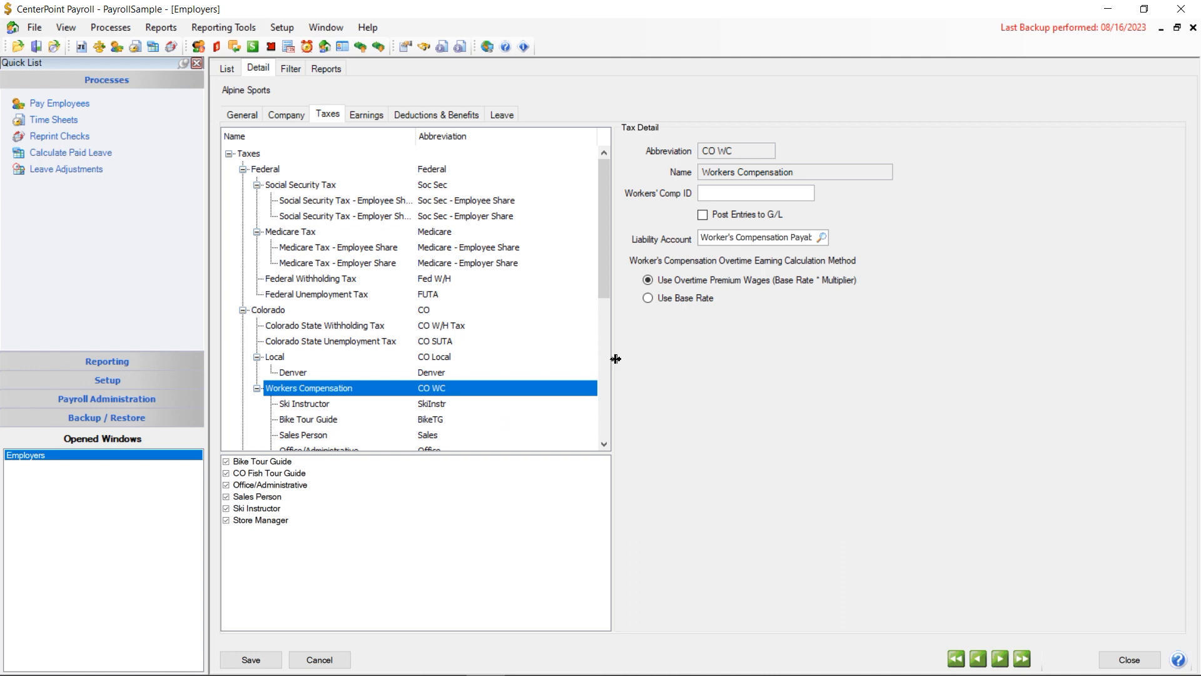
left_click_drag(604, 275, 604, 325)
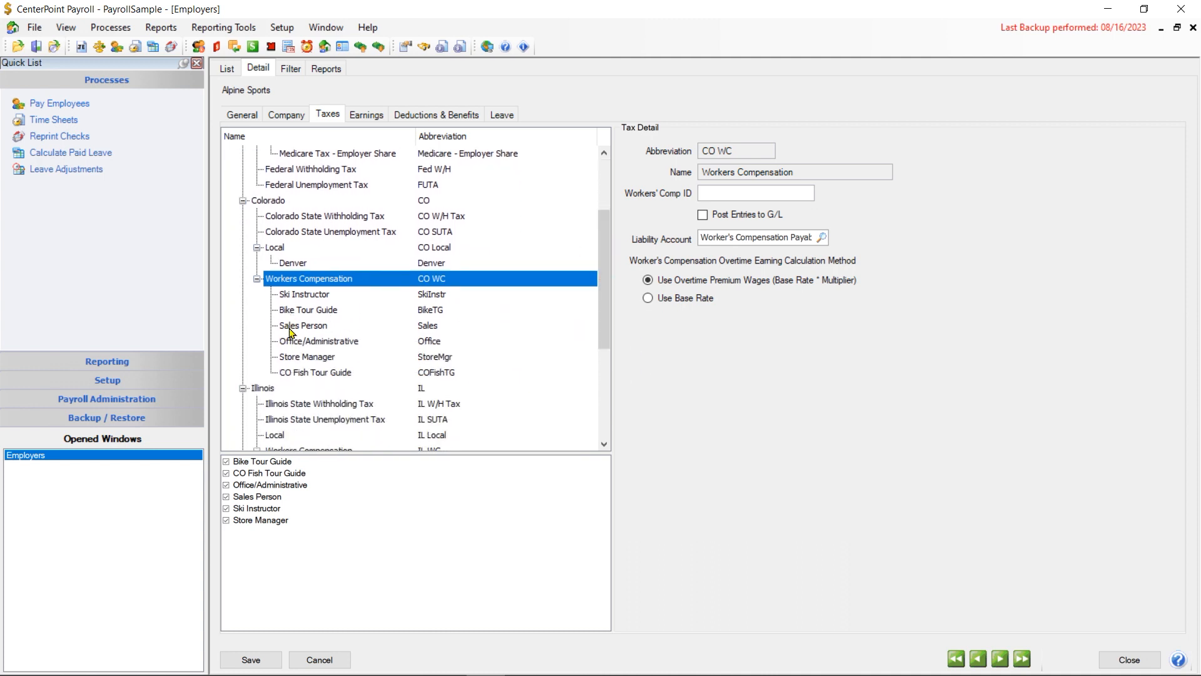
left_click(290, 373)
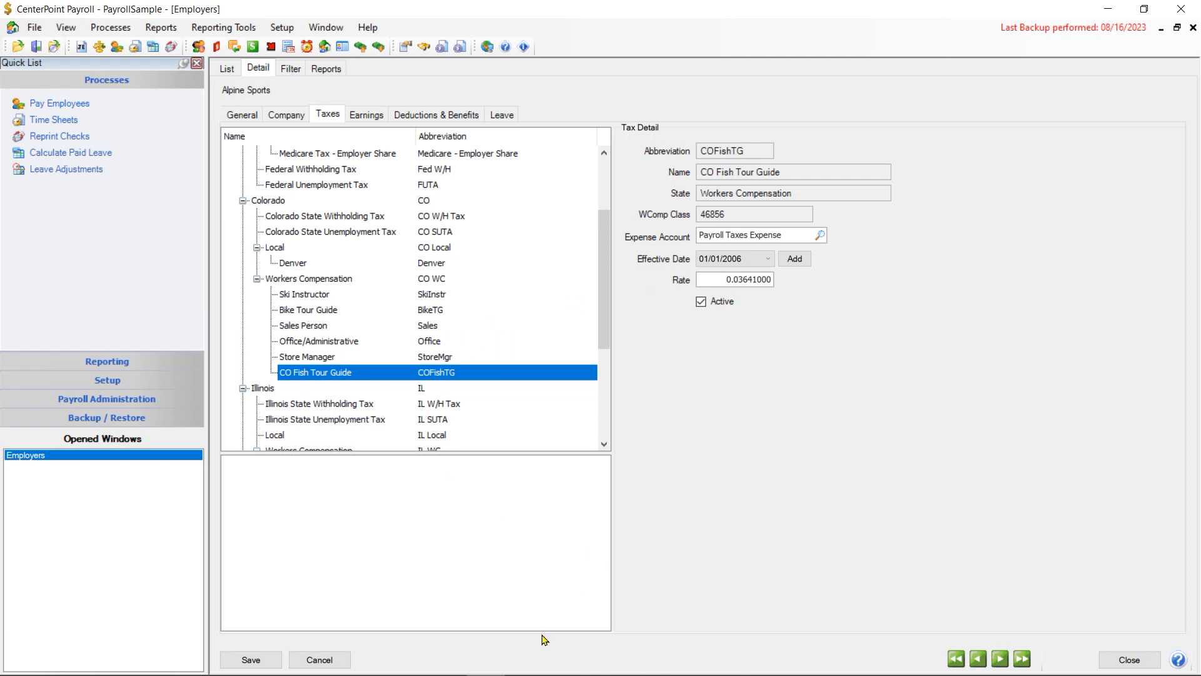
left_click(251, 664)
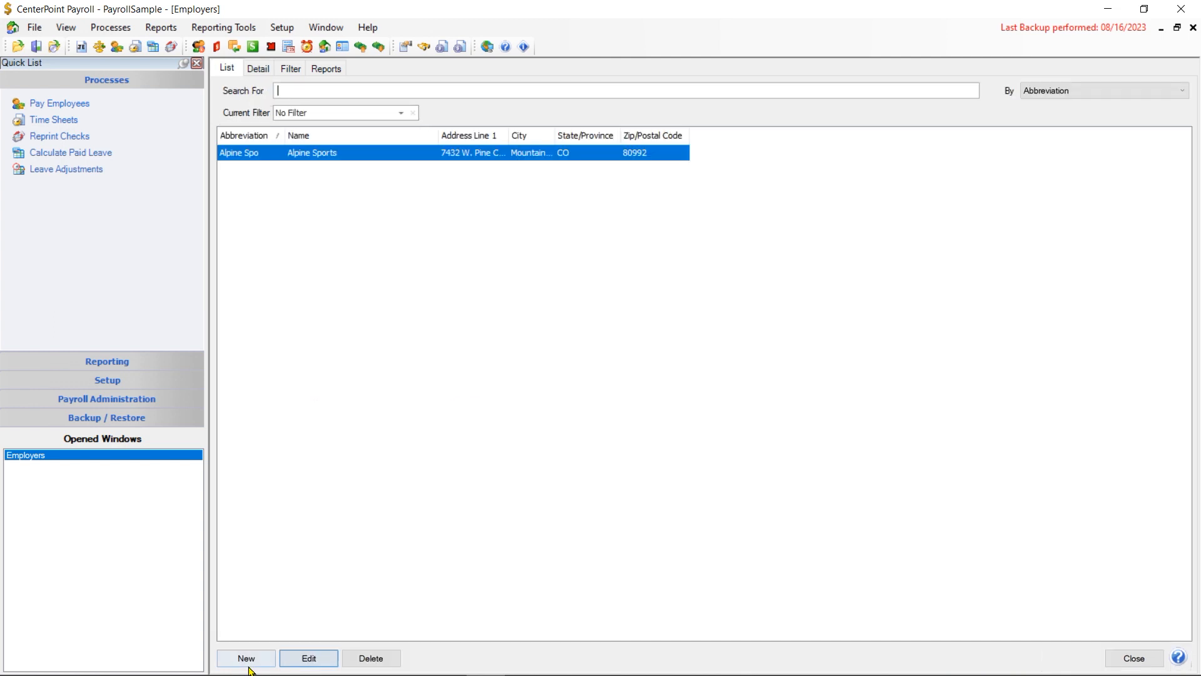
left_click(1128, 660)
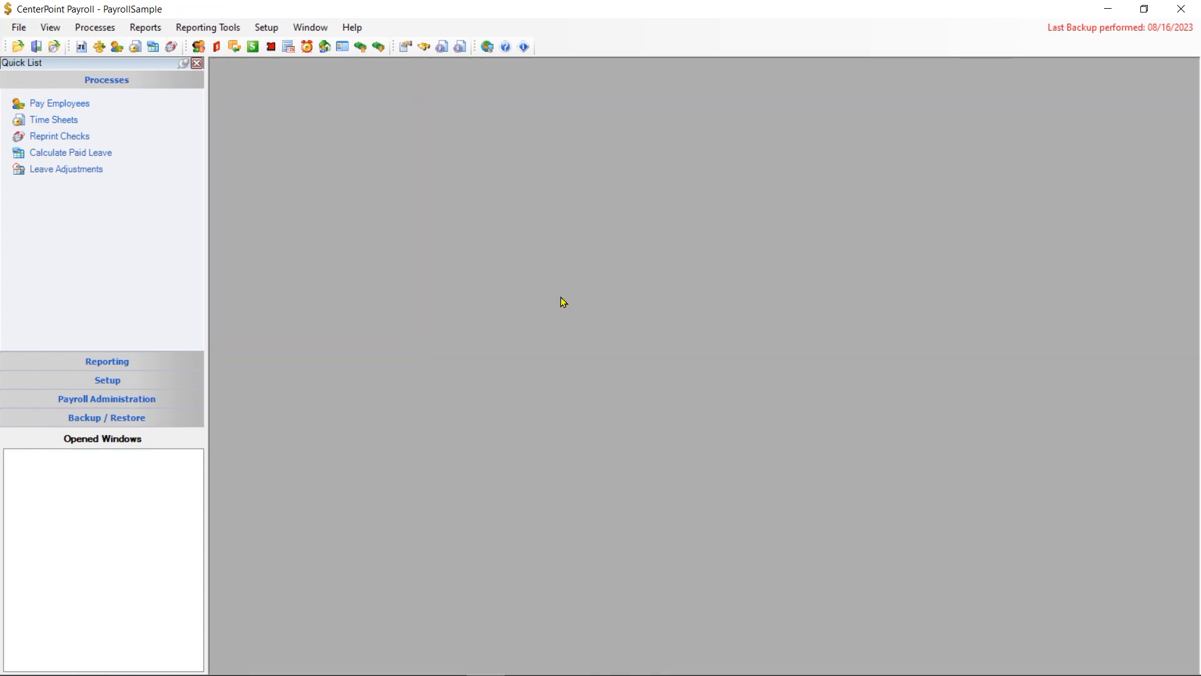
- Open the tax settings of the first Fishing Guide in the employee list
left_click(266, 28)
left_click(273, 44)
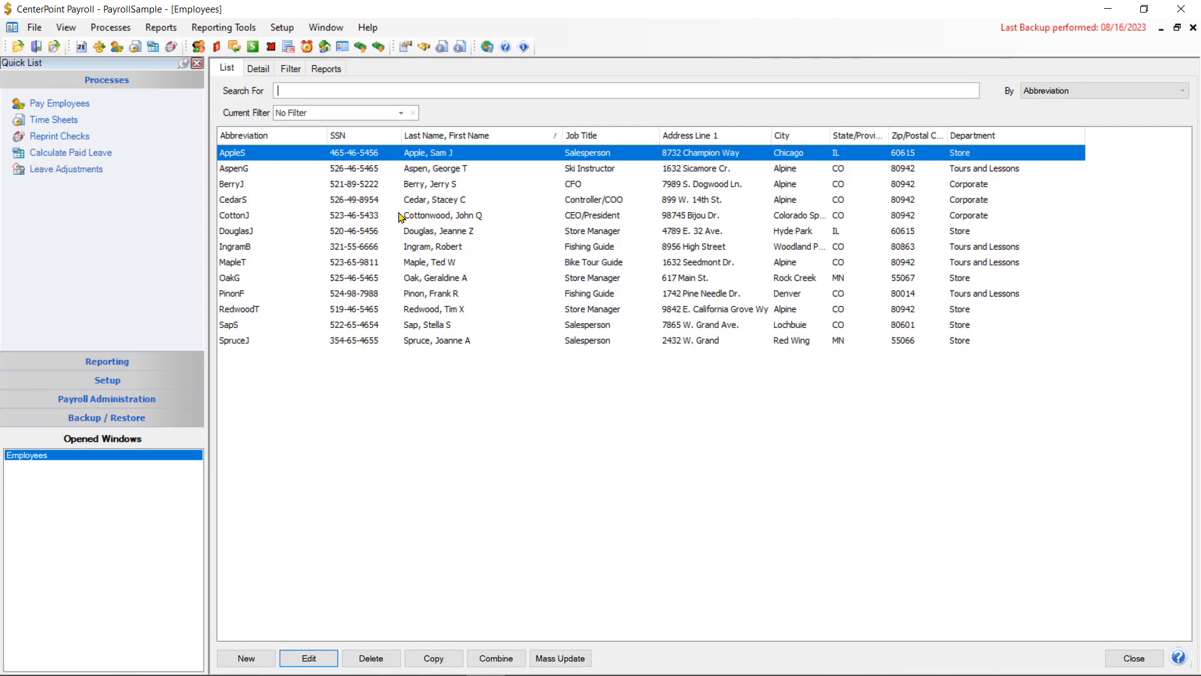
left_click(410, 249)
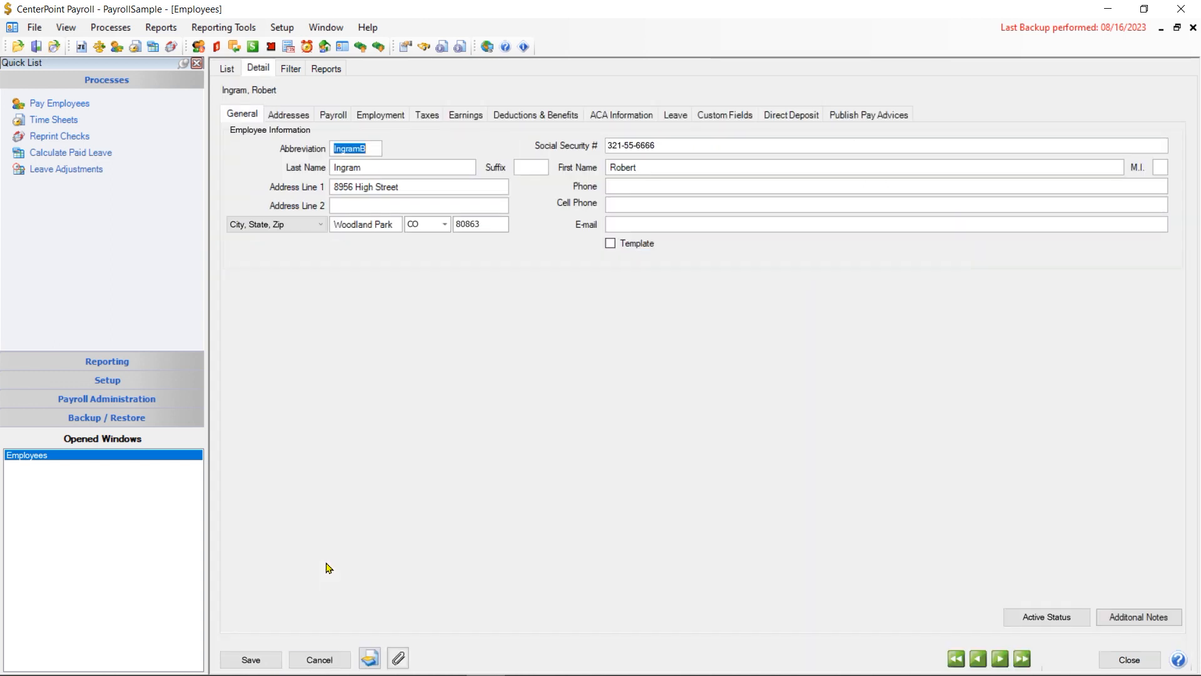
left_click(424, 116)
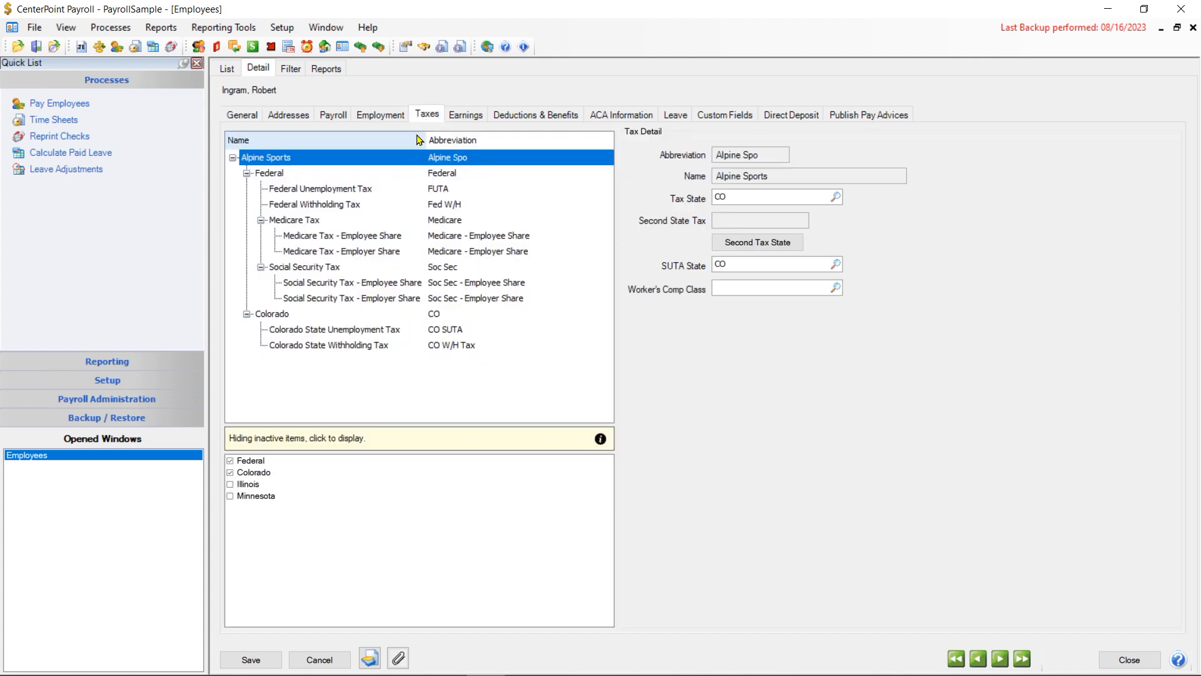
- Enable Colorado Workers Compensation for the employee and add the CO Fish Tour Guide, Bike Tour Guide and Ski Instructor classes
left_click(268, 316)
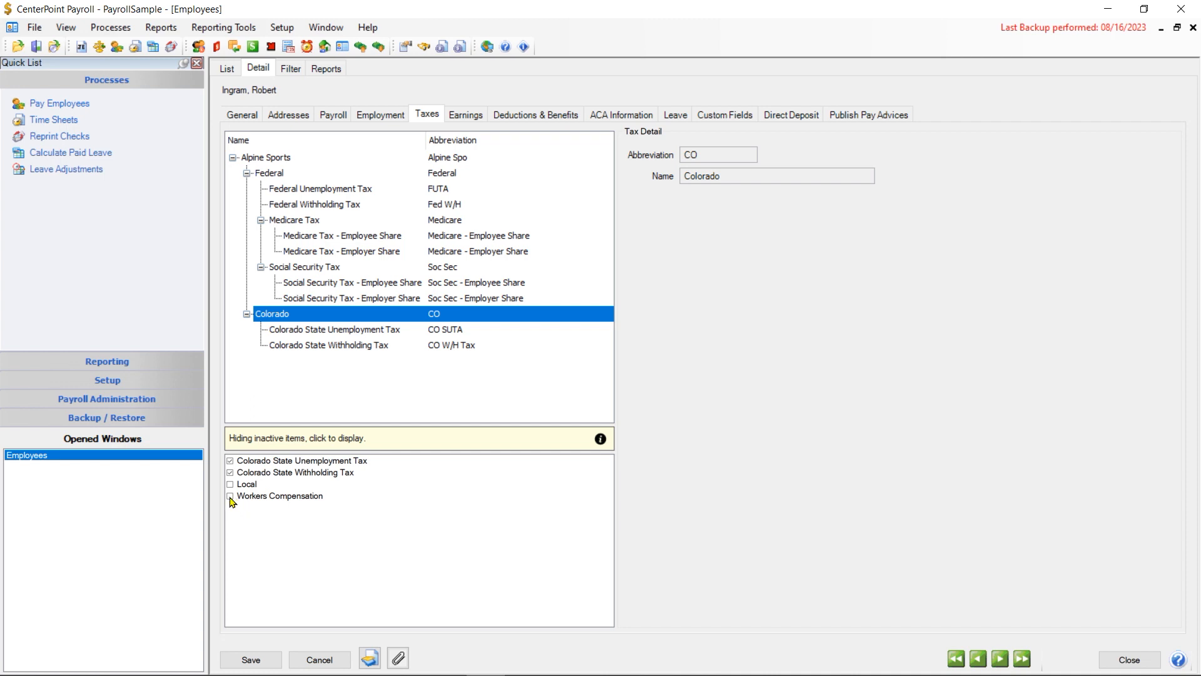
left_click(231, 497)
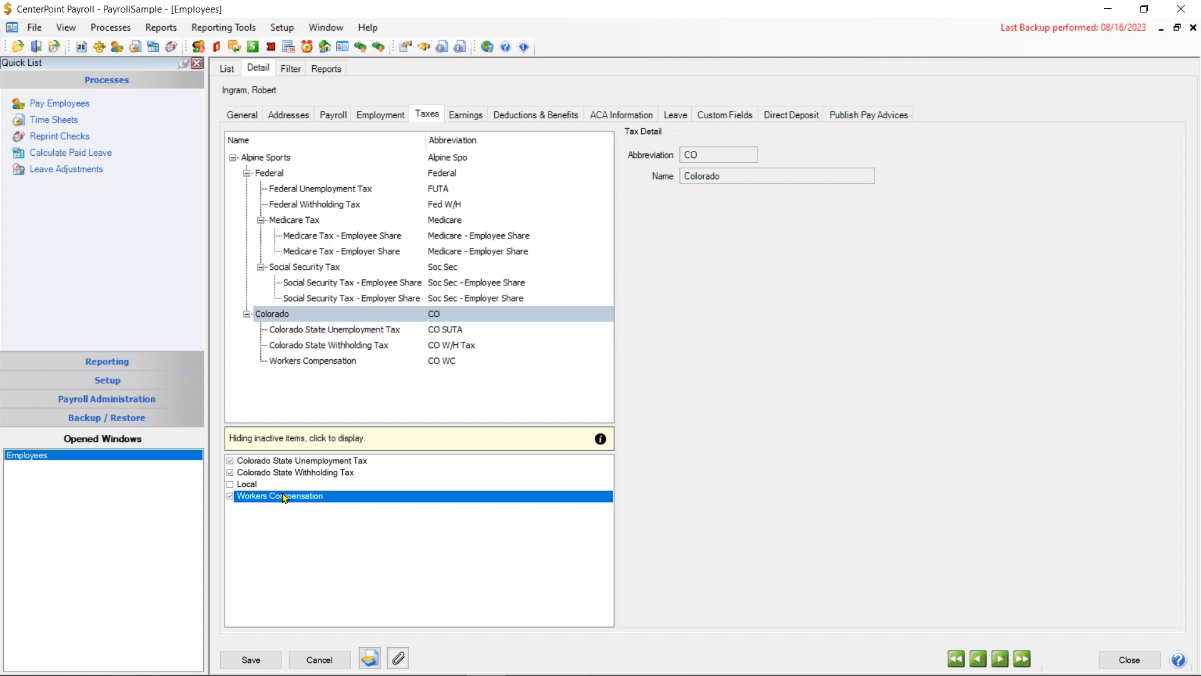
left_click(311, 362)
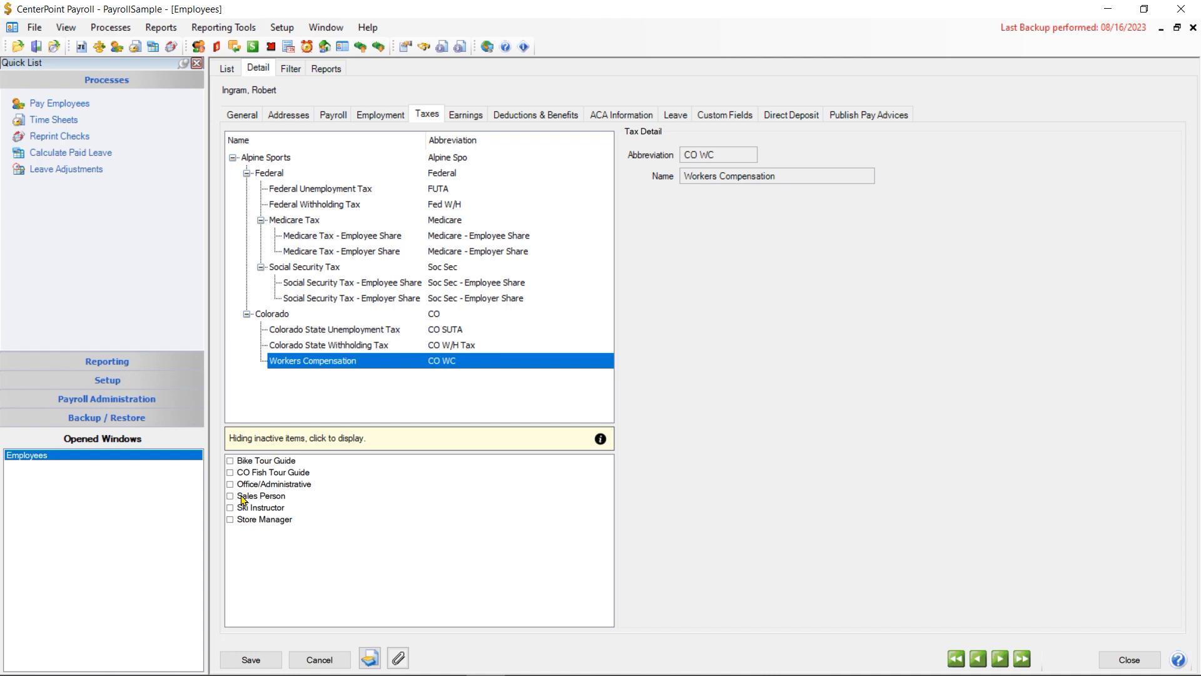
left_click(230, 472)
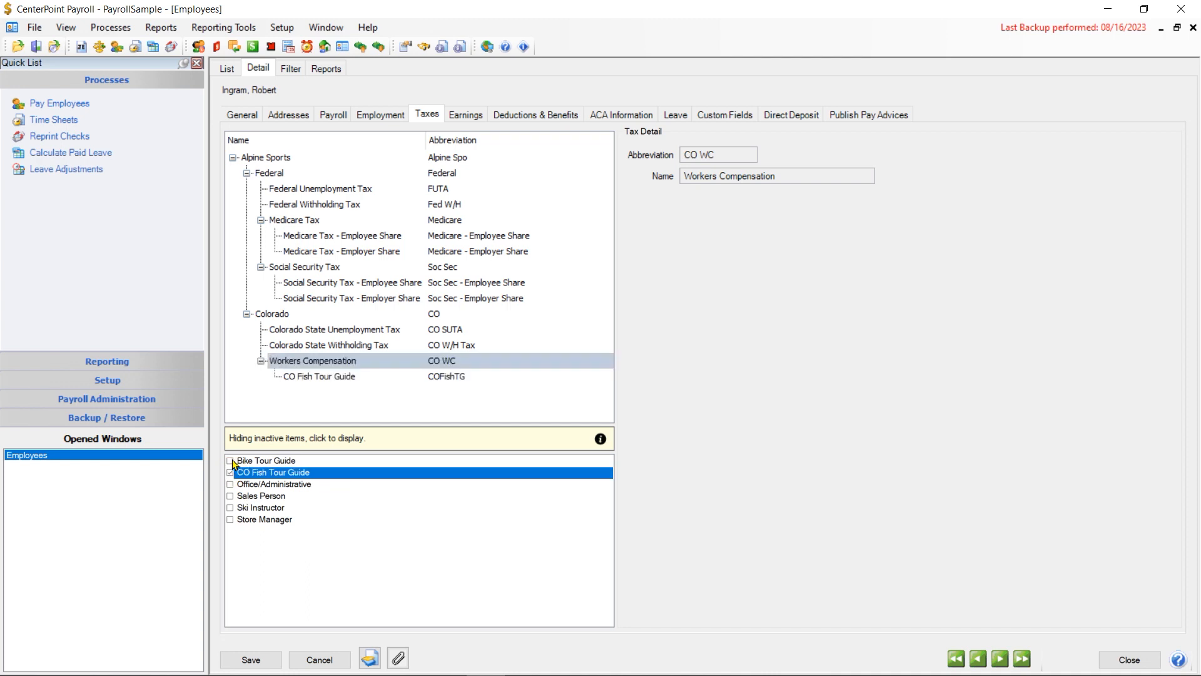
left_click(230, 461)
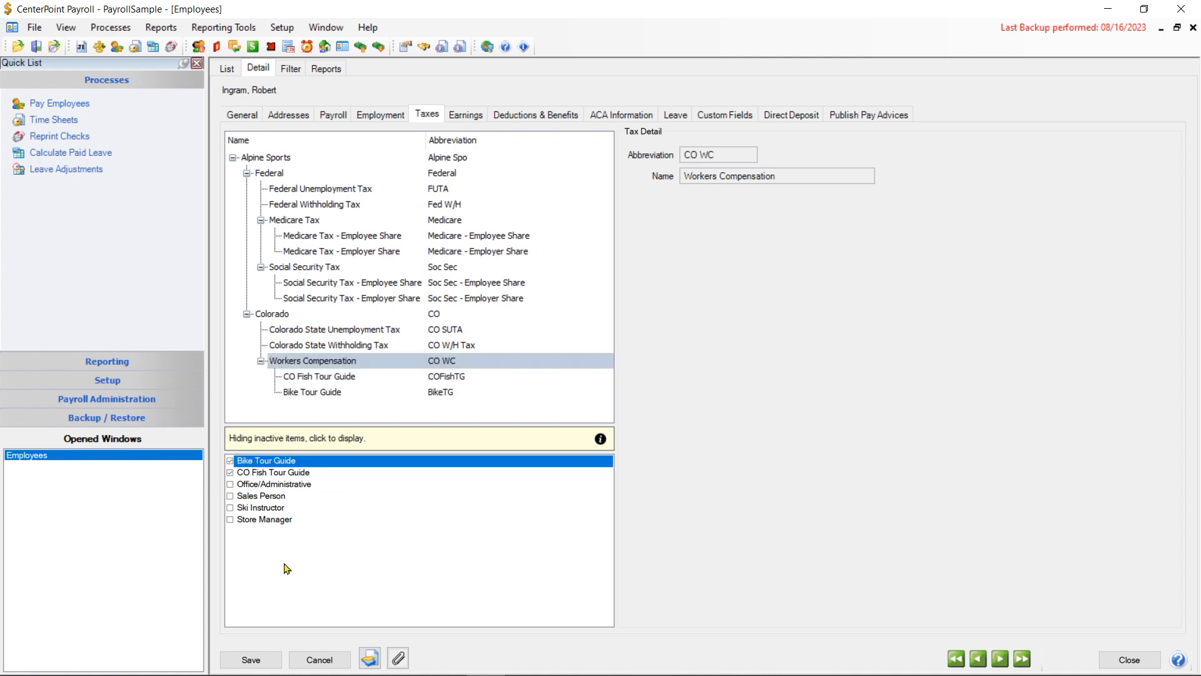
left_click(230, 508)
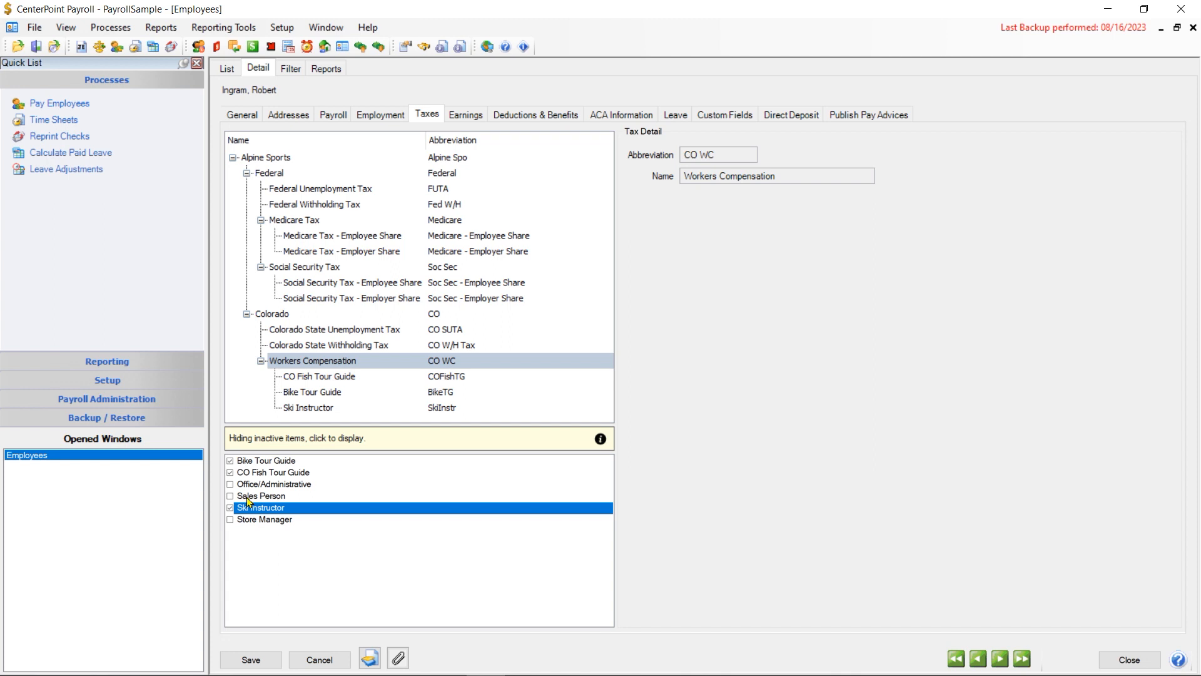
- Set the employee's Worker's Comp Class for Alpine Sports to CO Fish Tour Guide, then save and close the employee records
left_click(263, 160)
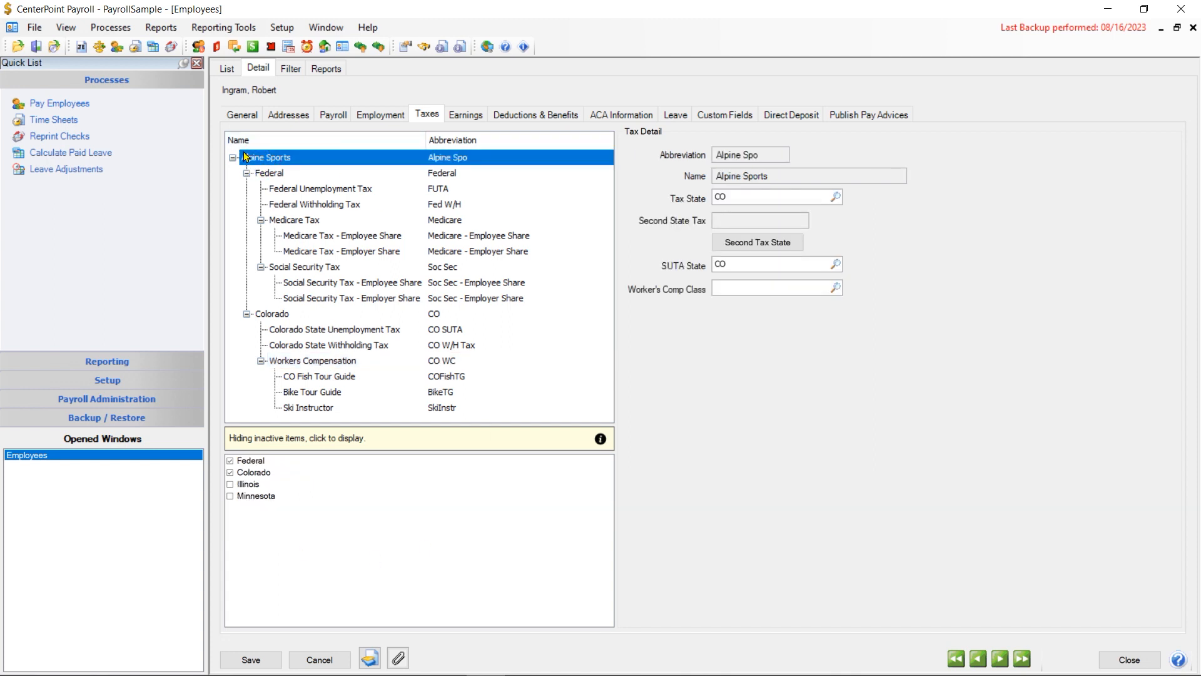
left_click(836, 288)
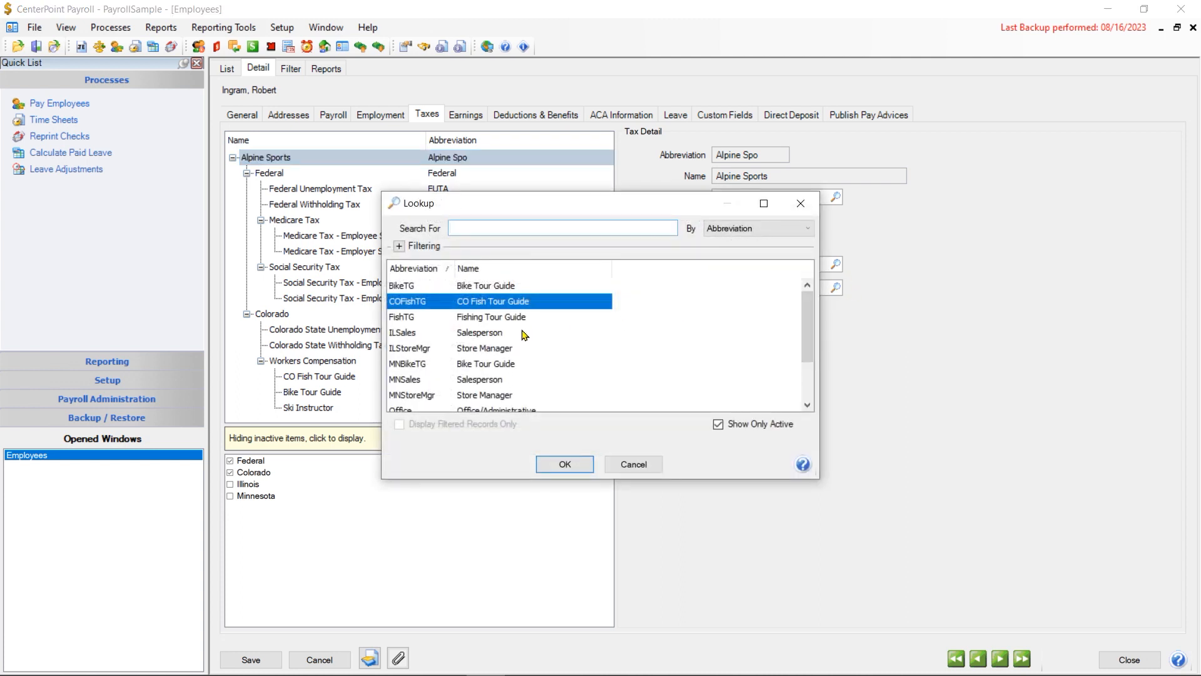
left_click(565, 463)
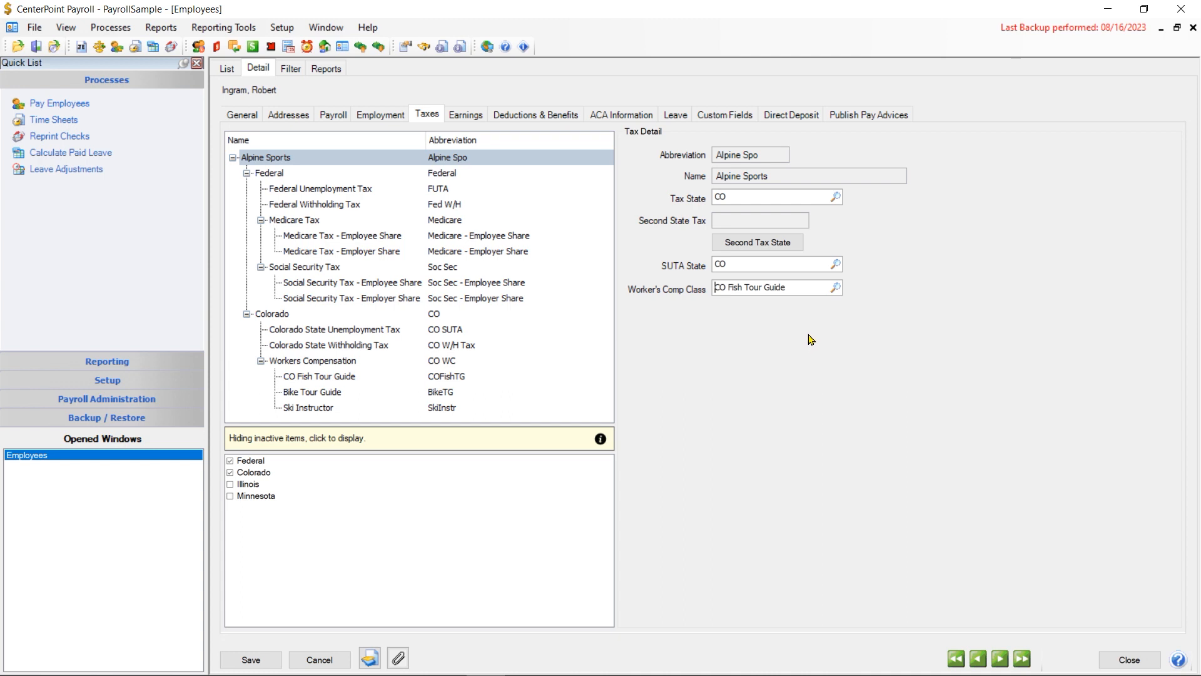
left_click(251, 660)
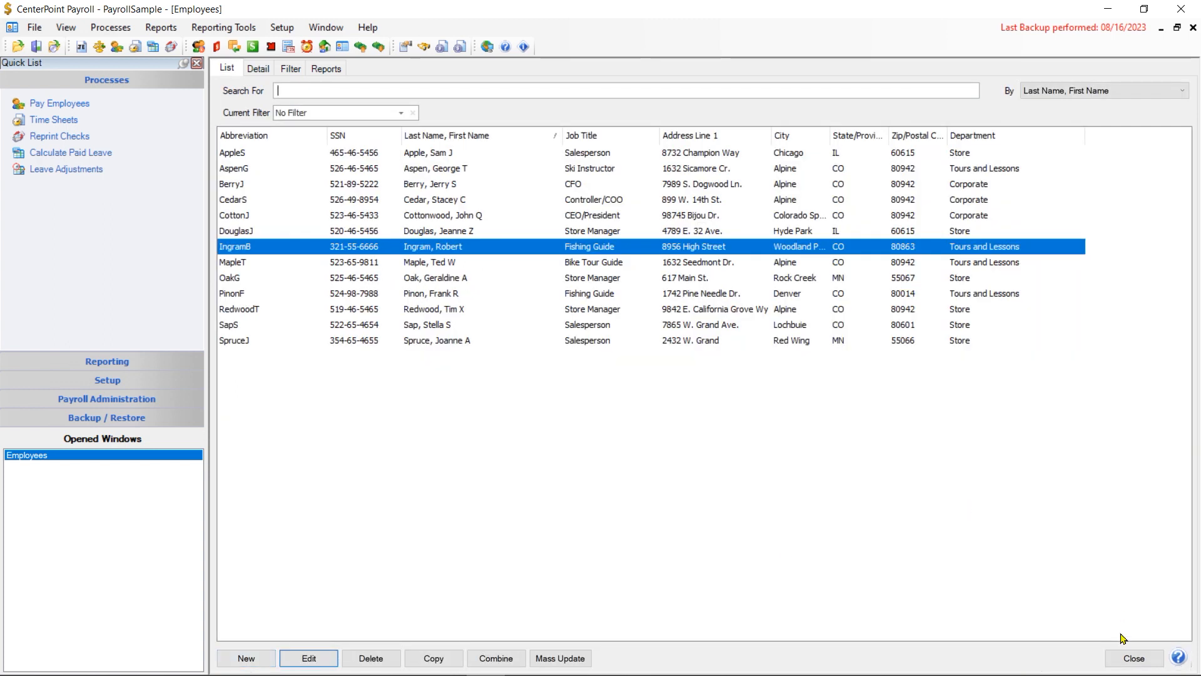
left_click(1124, 657)
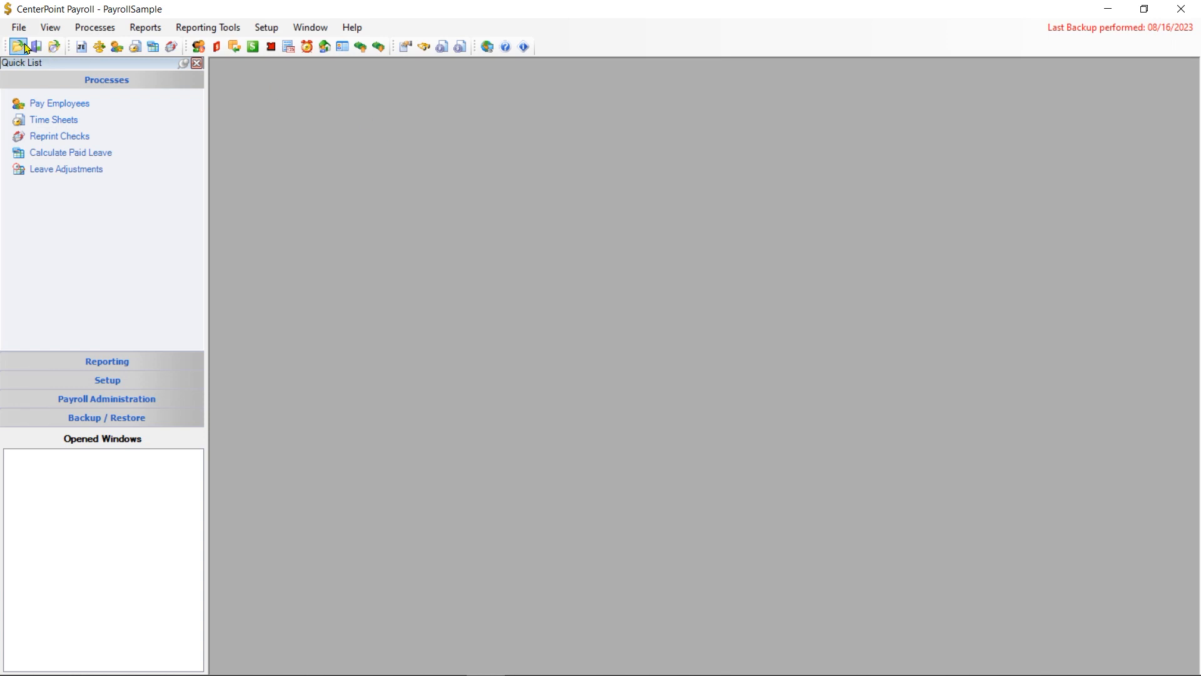
- Open the time sheet entry of the fishing guide whose workers' compensation classes were just assigned
left_click(93, 31)
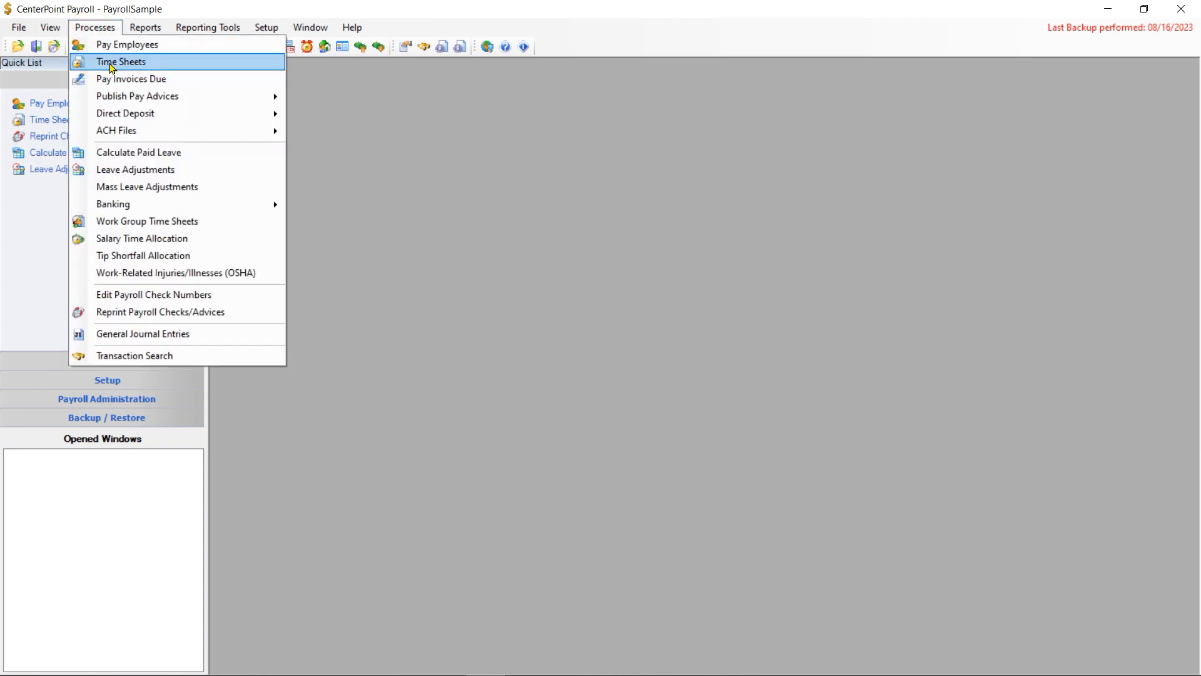
left_click(111, 63)
left_click(236, 163)
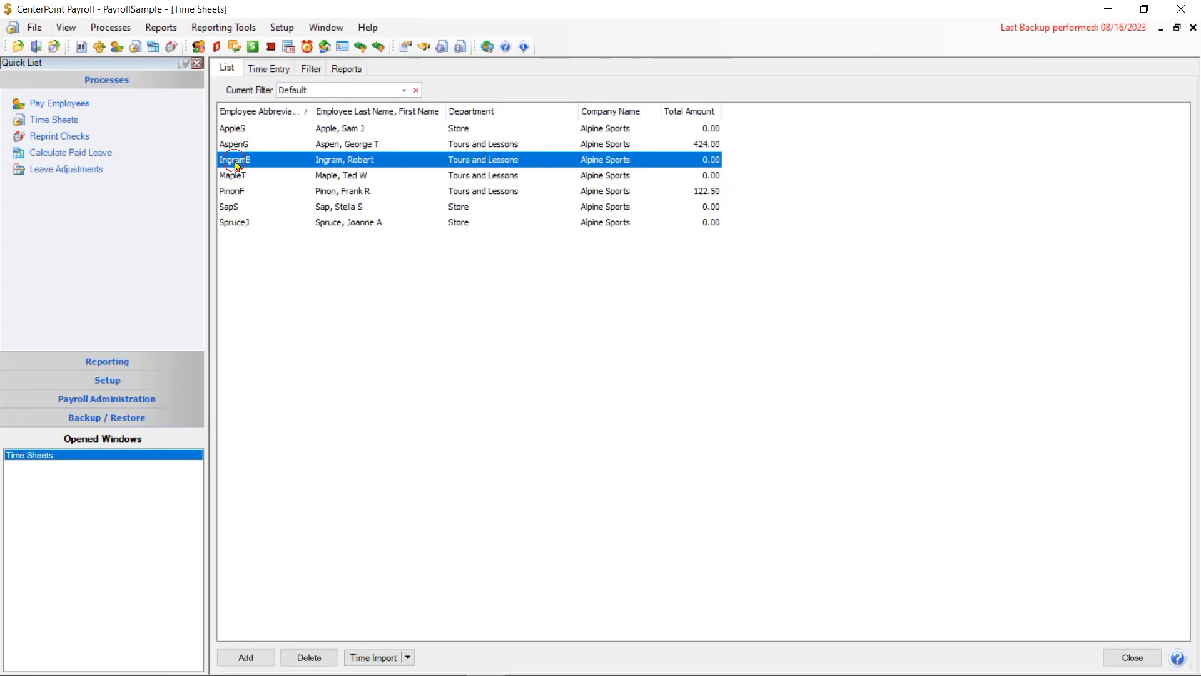
double_click(237, 163)
left_click(257, 228)
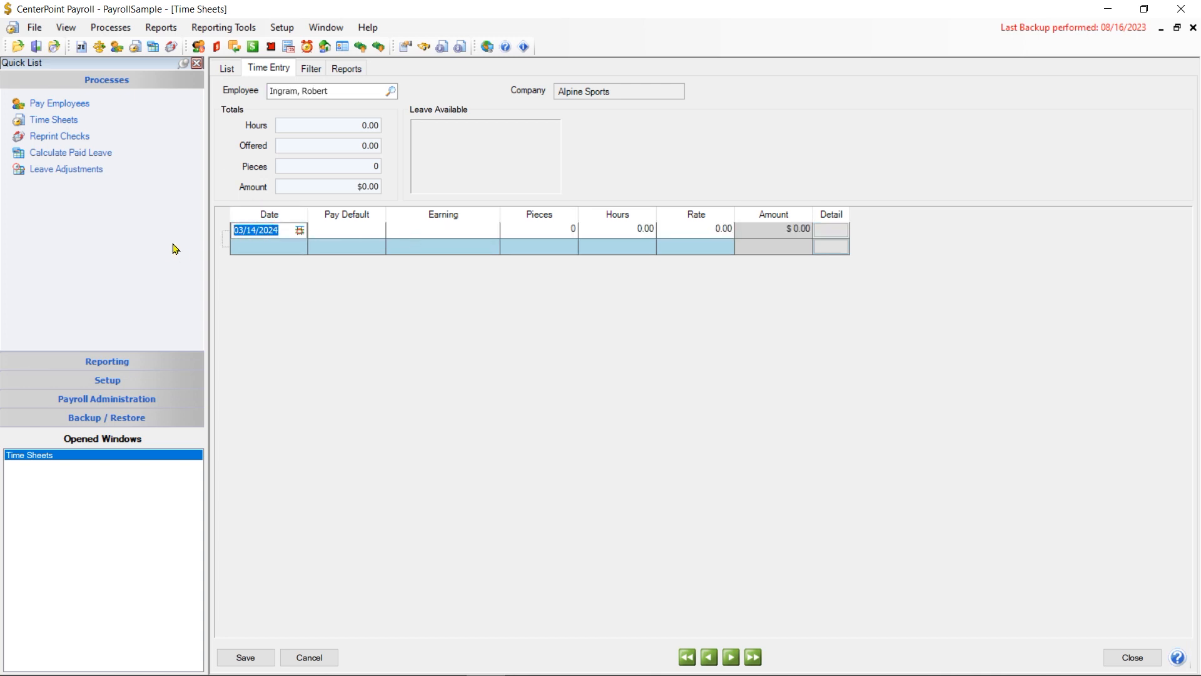
- Enter a Road Biking earning line on the time sheet with 8 pieces and 12 hours
left_click(452, 229)
left_click(488, 230)
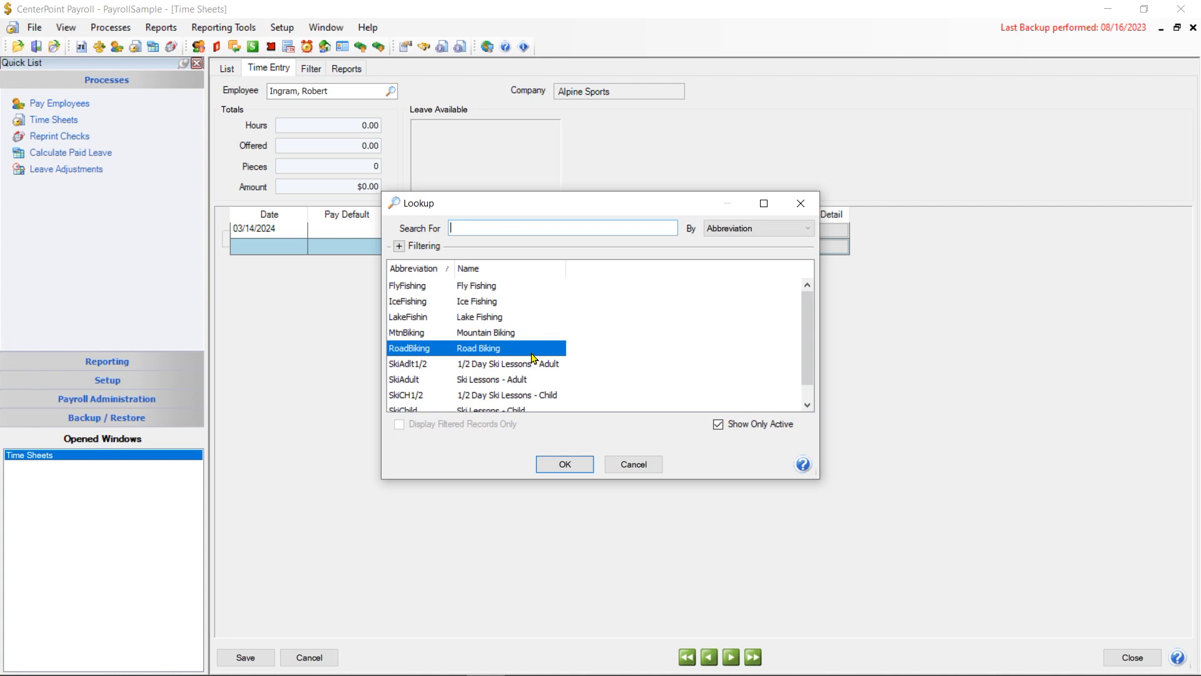
left_click(566, 464)
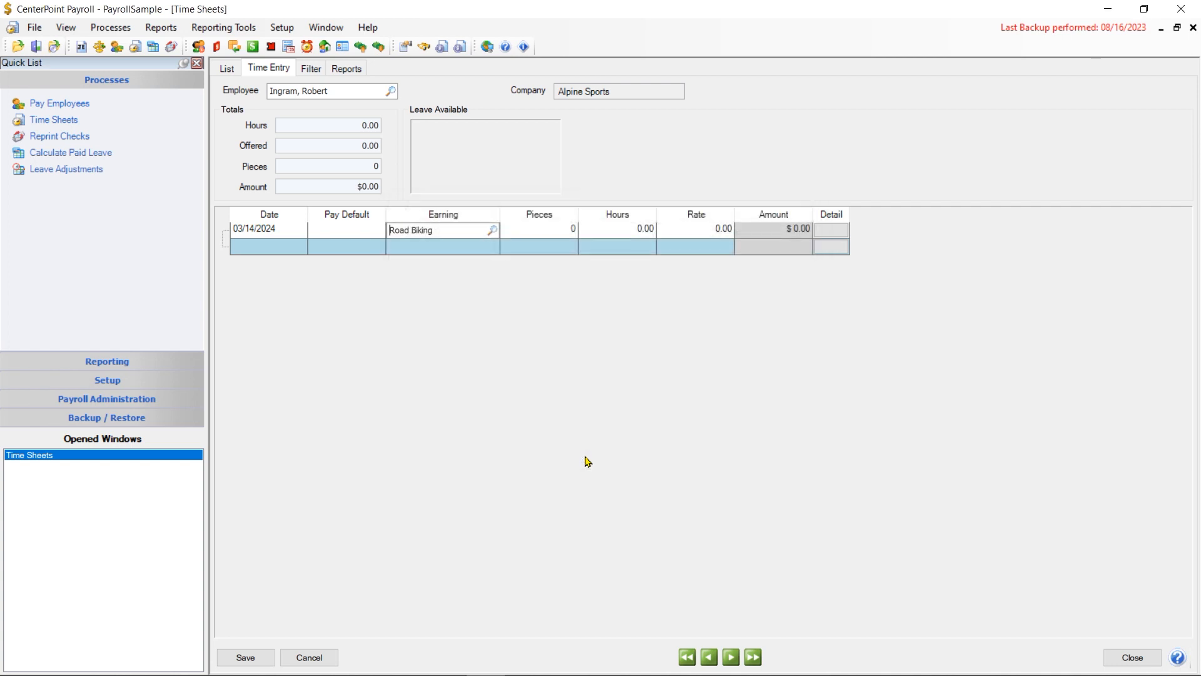
key("Tab")
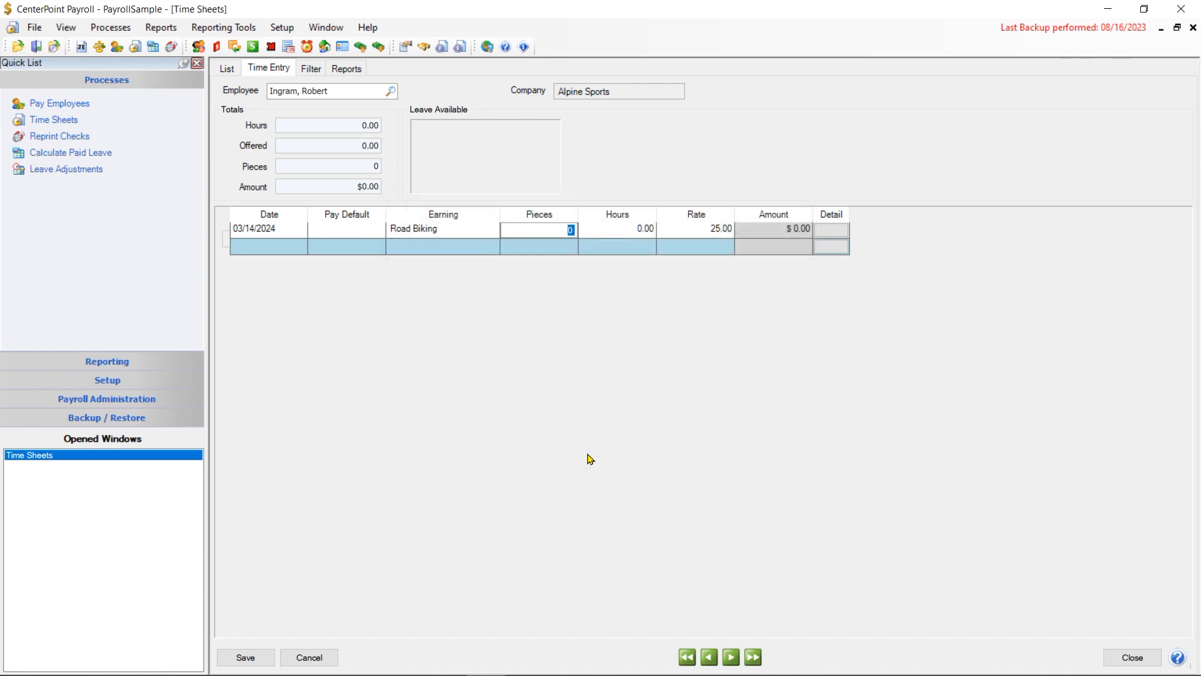
key("Tab")
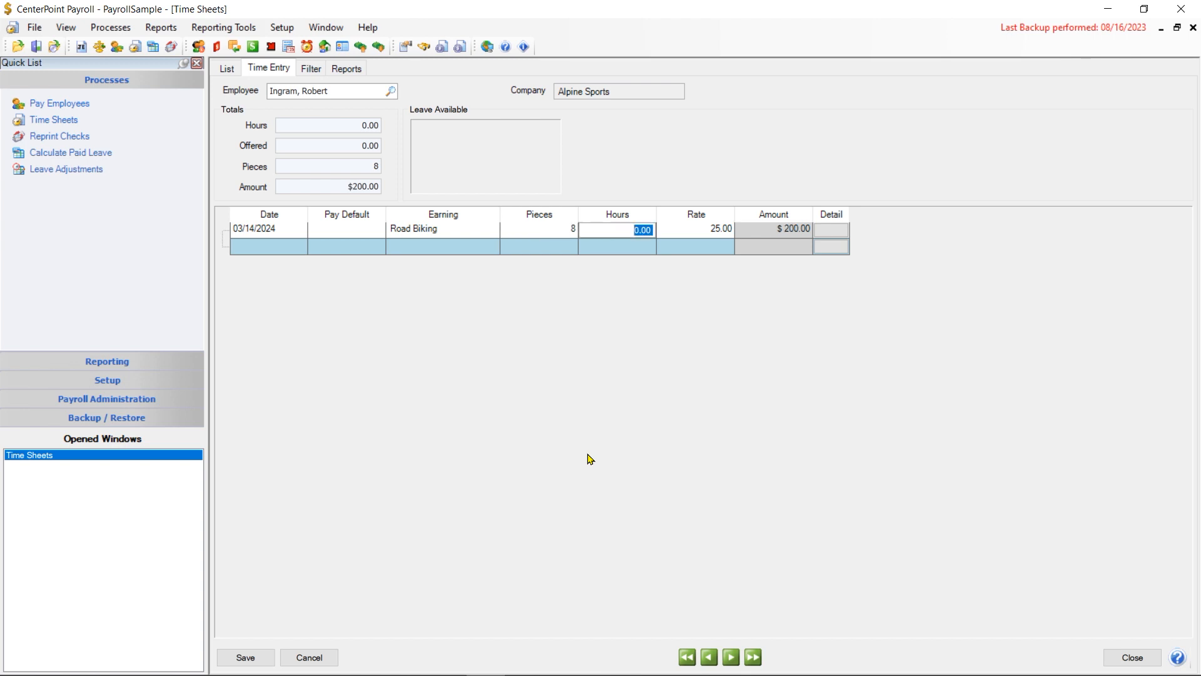
type("12")
key("Tab")
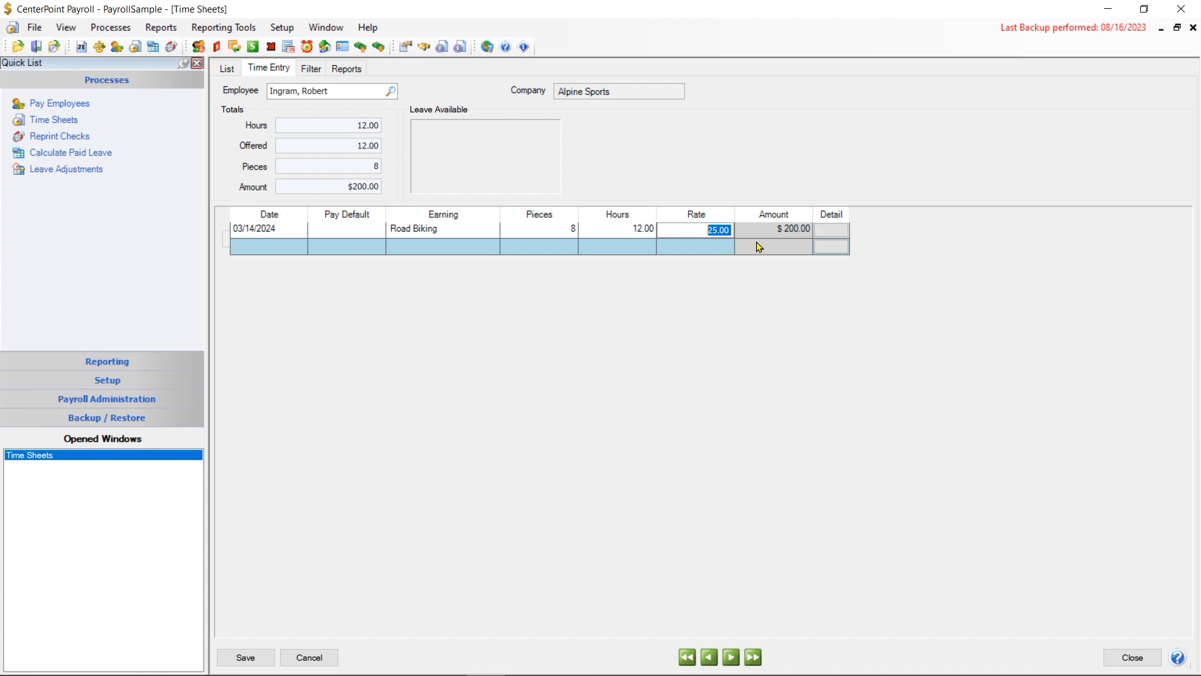
- Change the WComp Class in the Road Biking line's accounting and tax detail to Bike Tour Guide
left_click(824, 232)
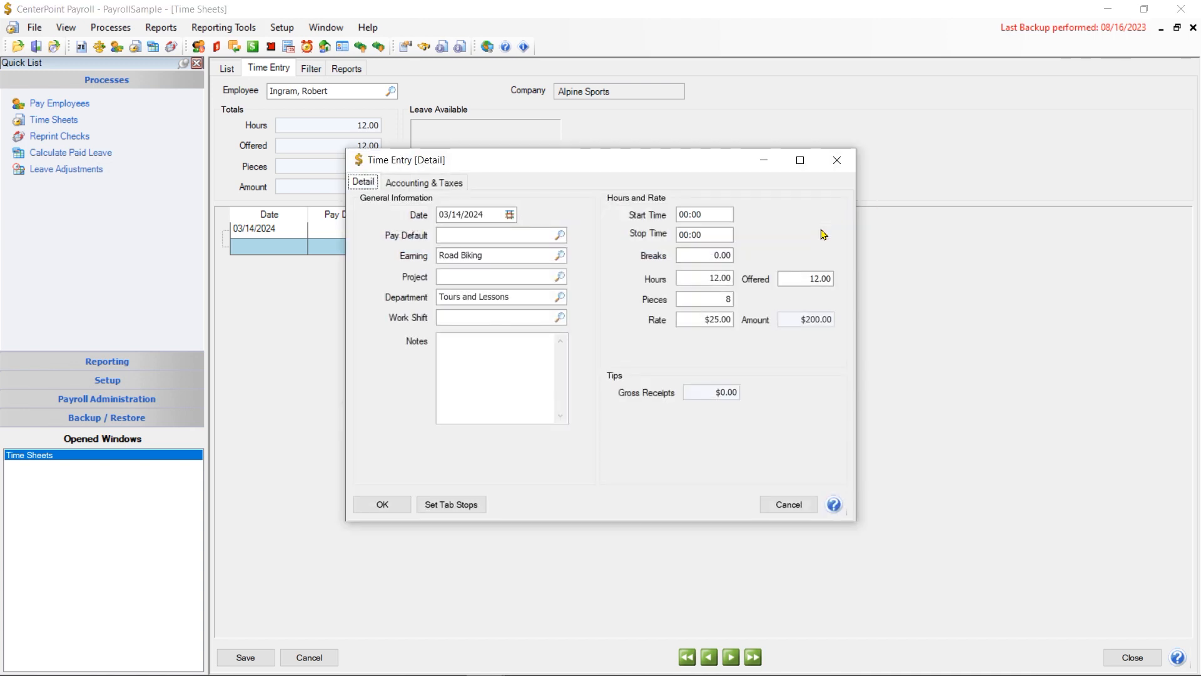
left_click(401, 187)
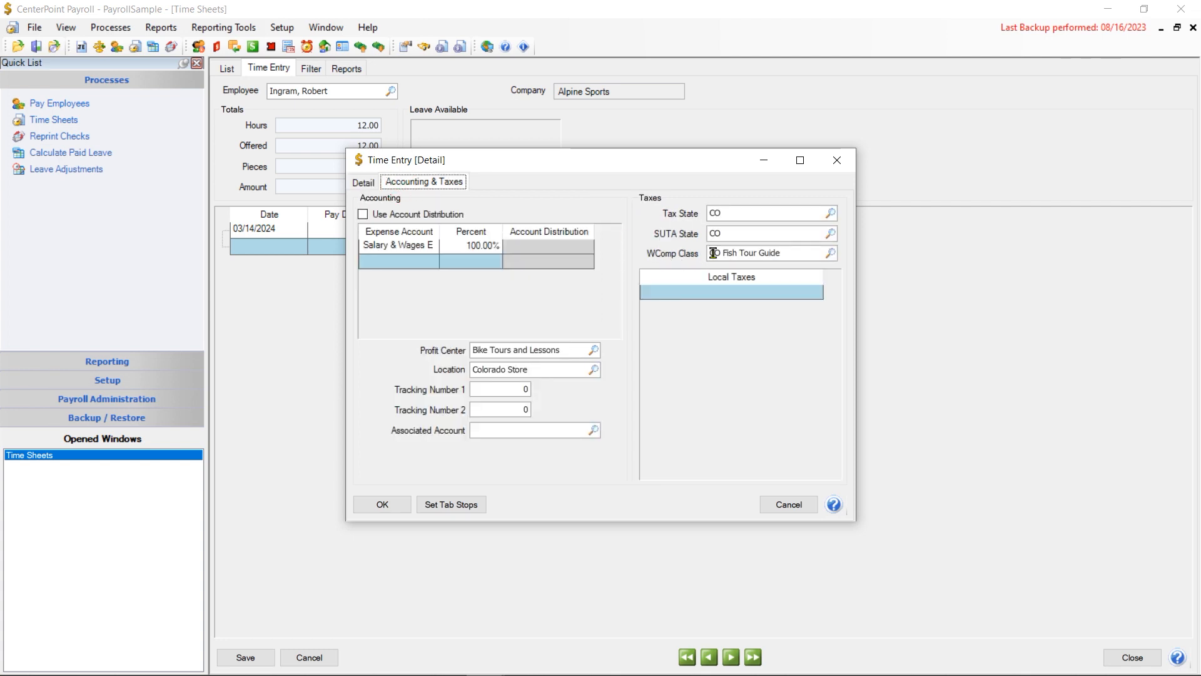
left_click(831, 253)
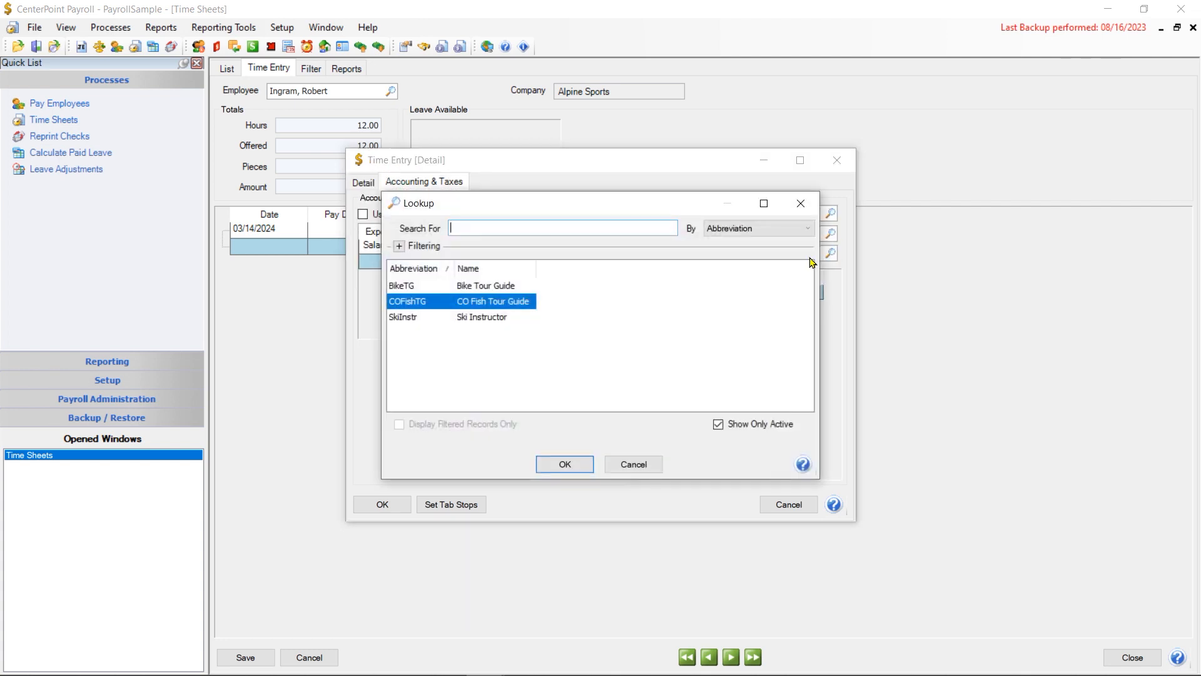
left_click(491, 286)
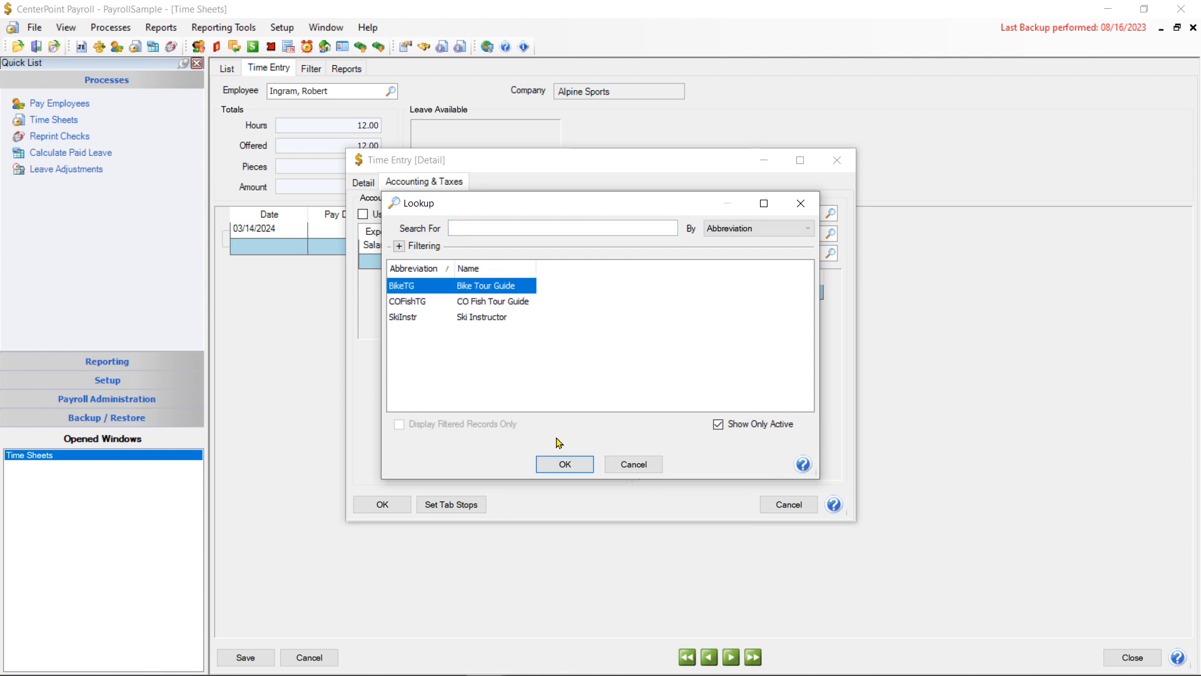
left_click(576, 468)
left_click(384, 508)
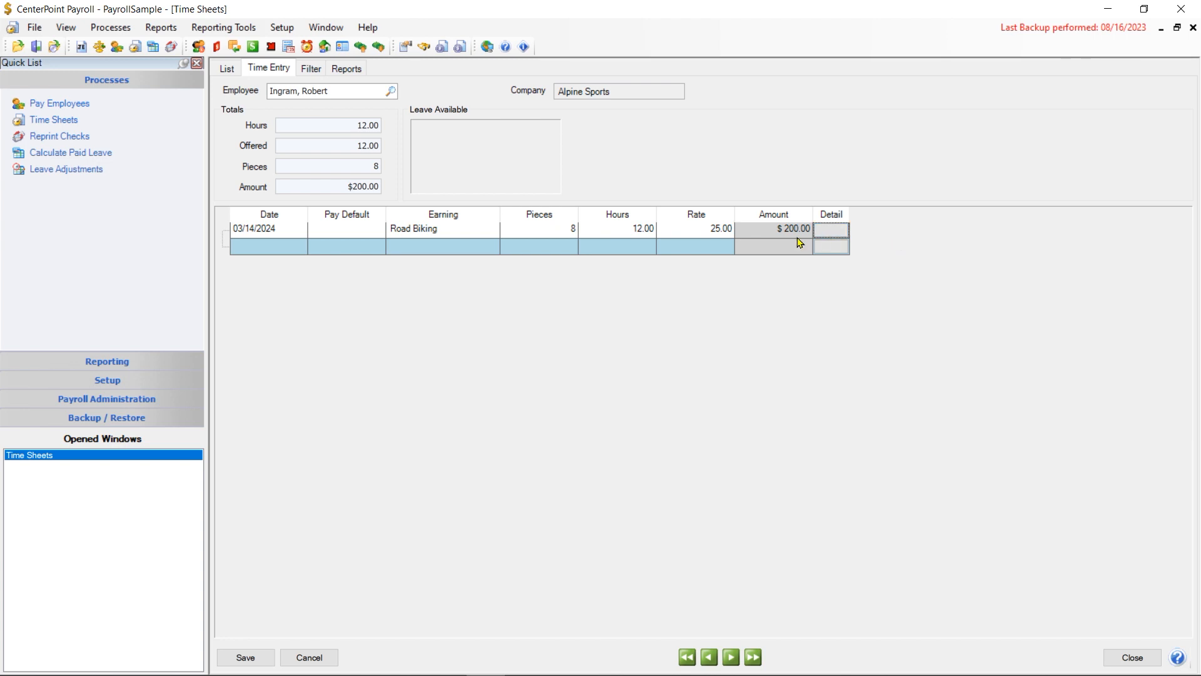
- Add the WComp Class column to the displayed time entry columns
right_click(901, 246)
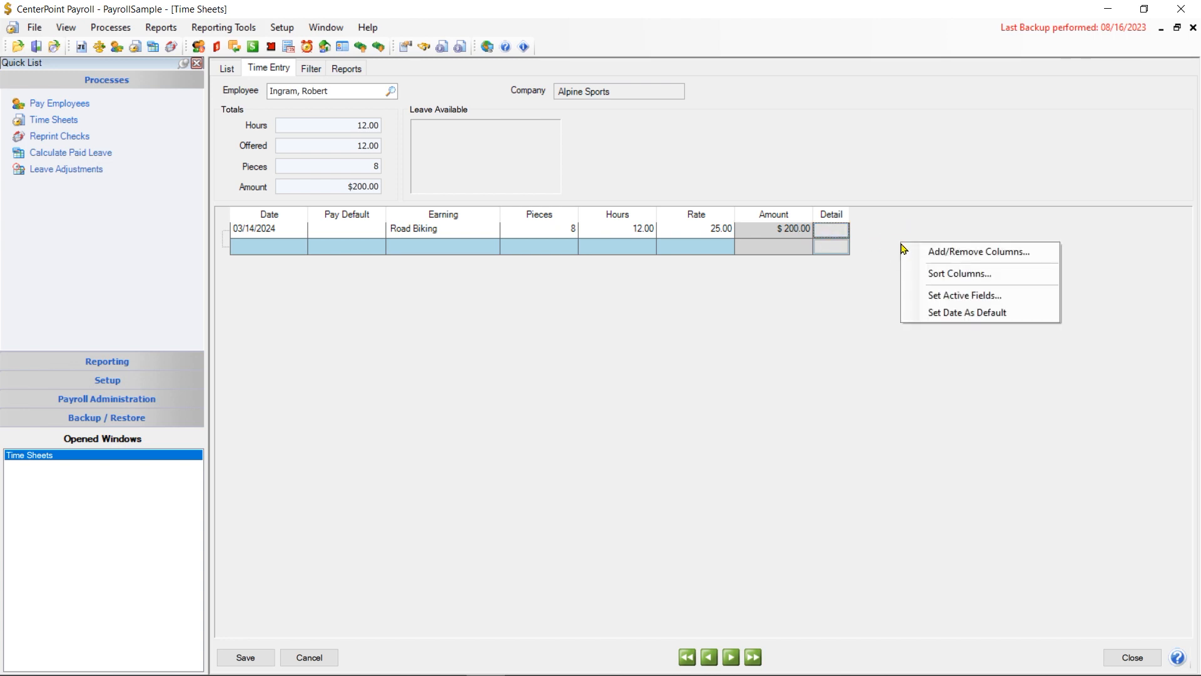
left_click(951, 252)
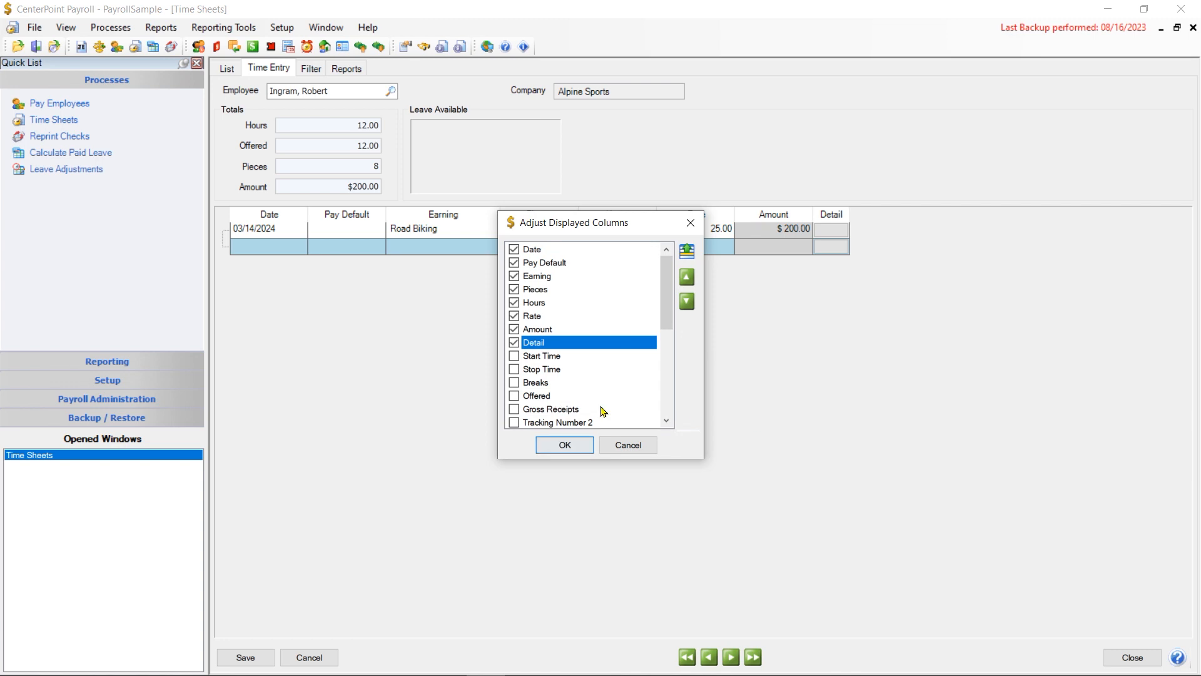
left_click_drag(668, 321, 665, 414)
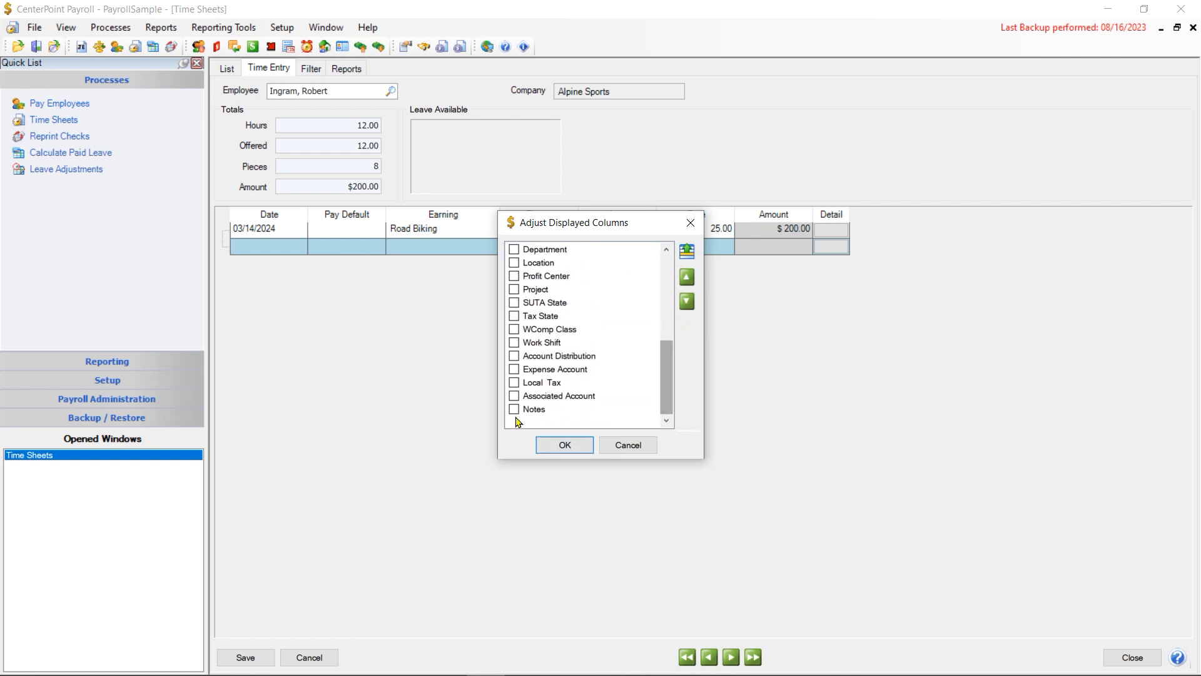
left_click(515, 330)
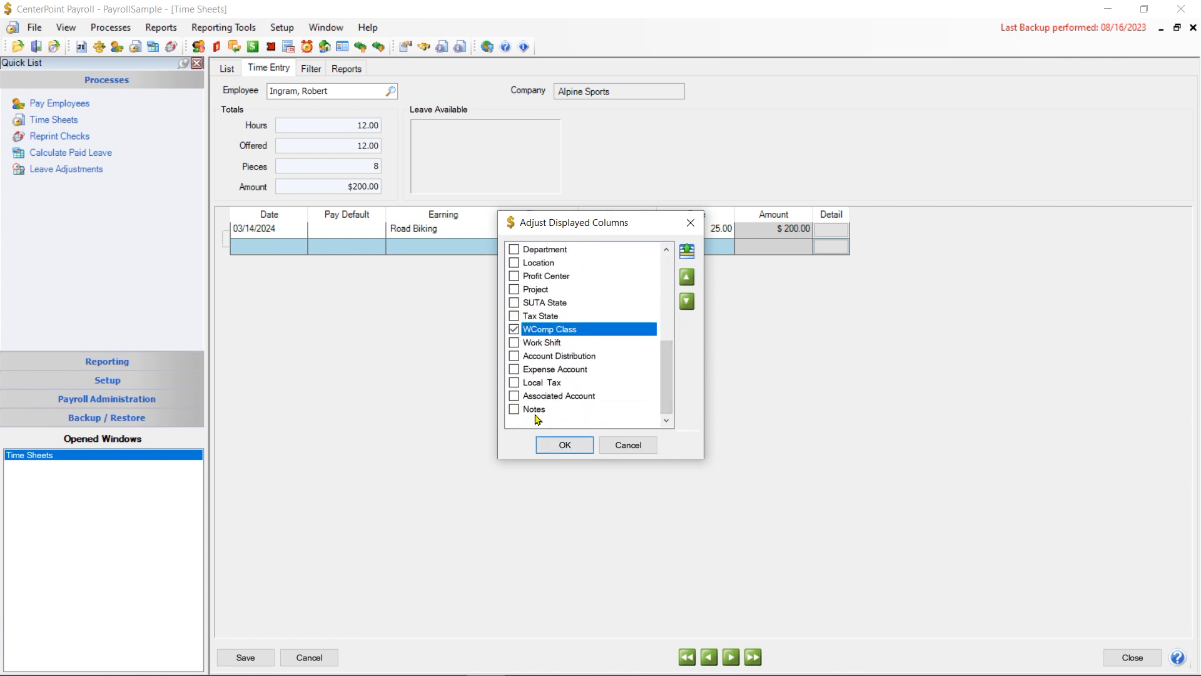
left_click(564, 444)
- Review the WComp Class choices for the Road Biking line, then cancel the time entry and close Time Sheets
left_click(903, 232)
left_click(920, 231)
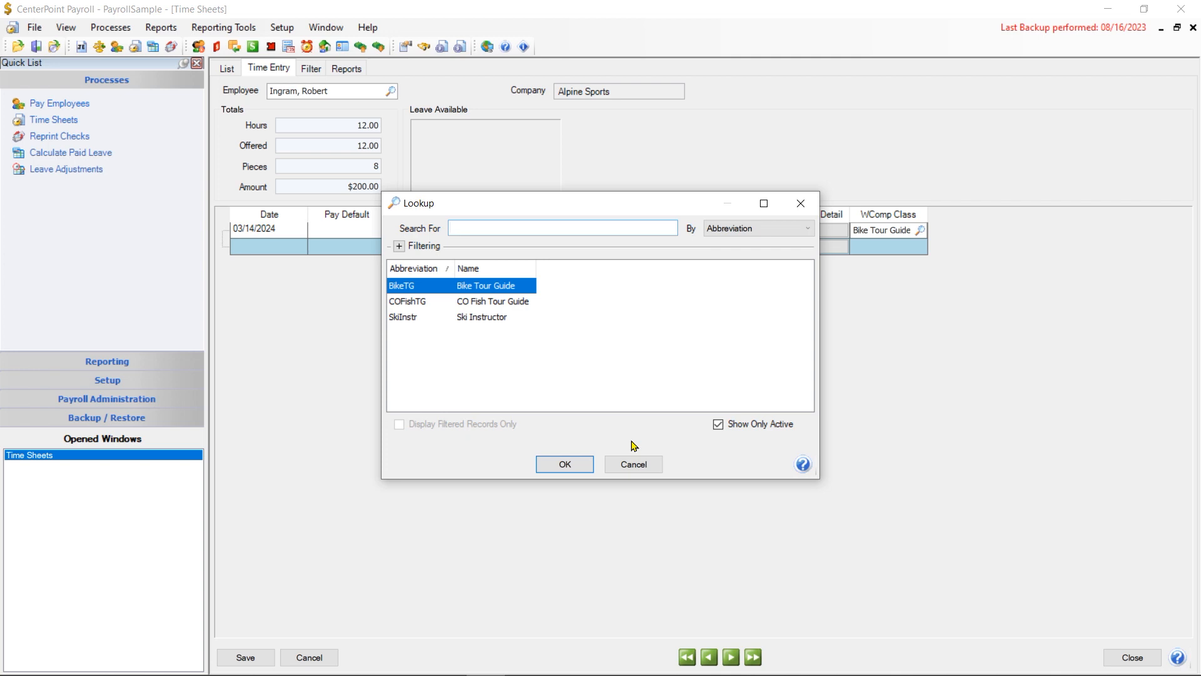
left_click(565, 464)
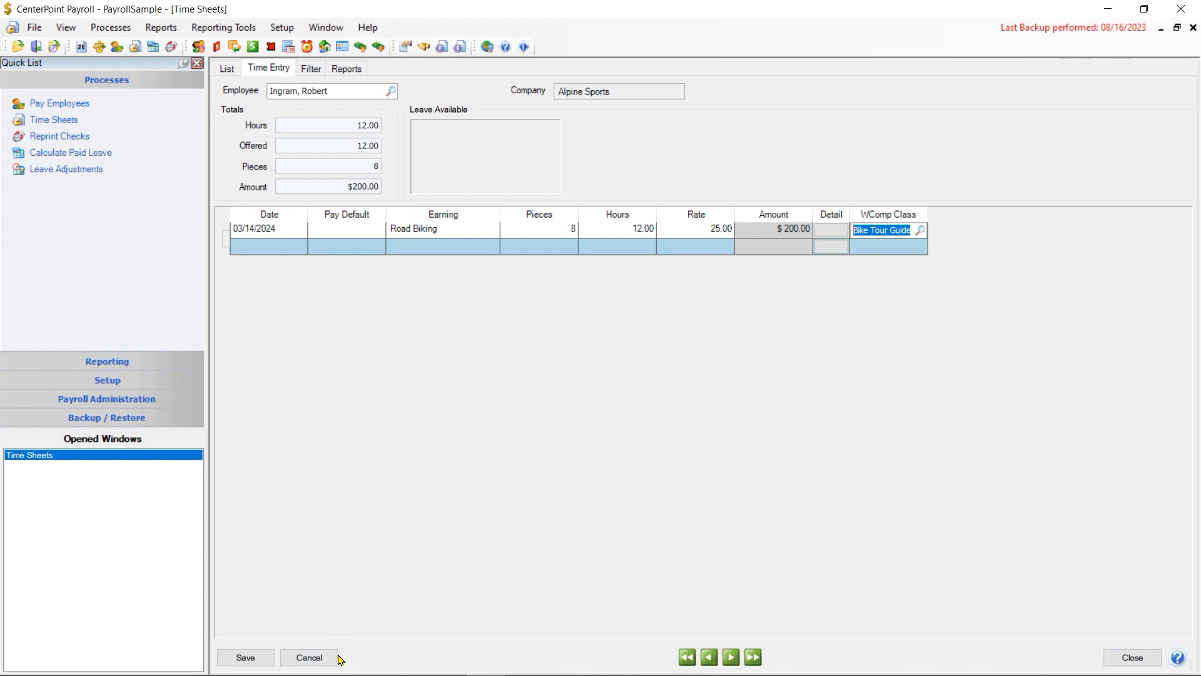
left_click(316, 656)
left_click(1130, 656)
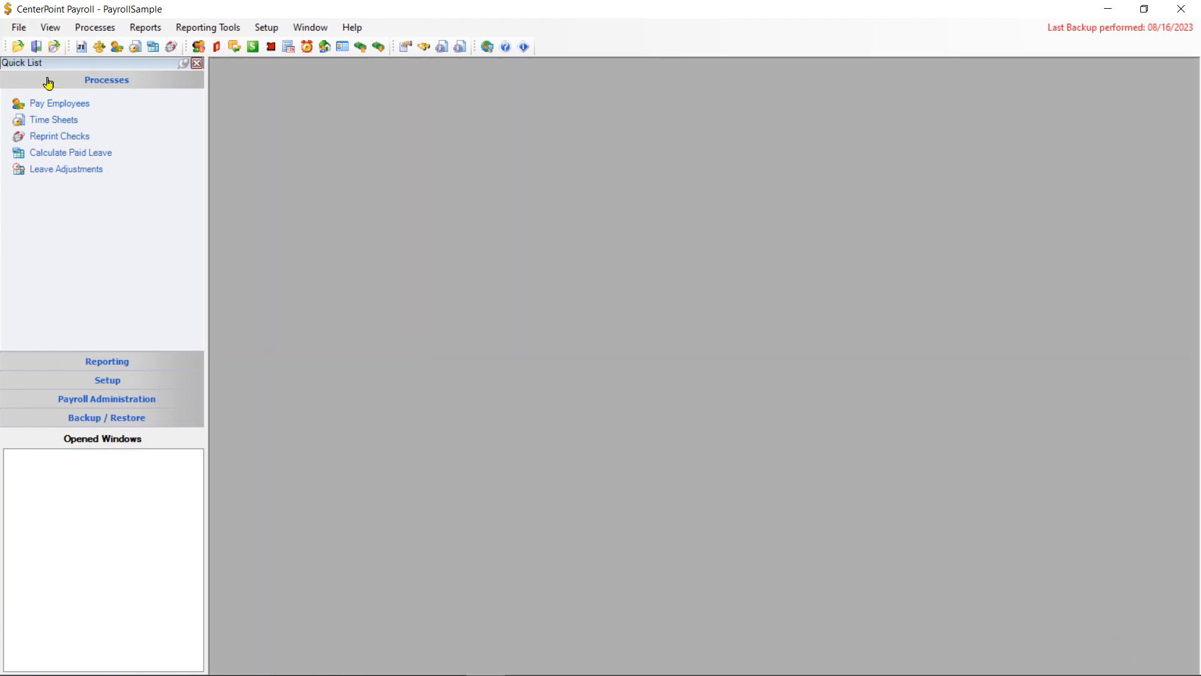
- Start a new Alpine Sports pay run and select only the fishing guide with the new class for payment
left_click(99, 30)
left_click(114, 43)
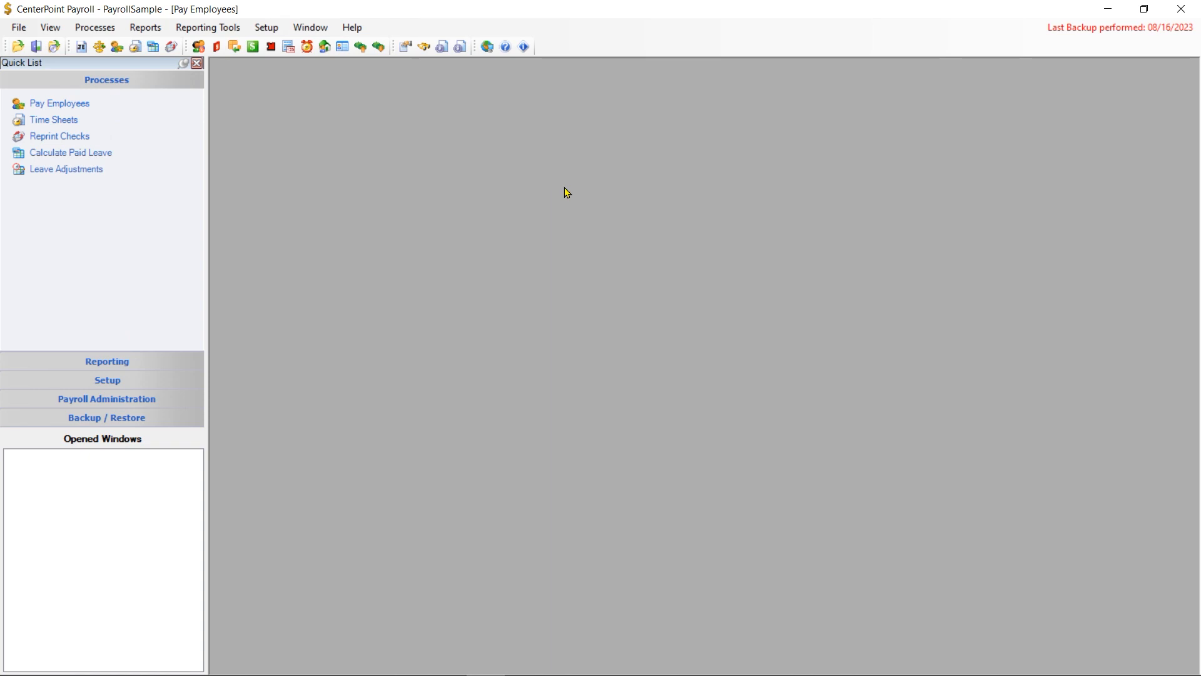
left_click(249, 658)
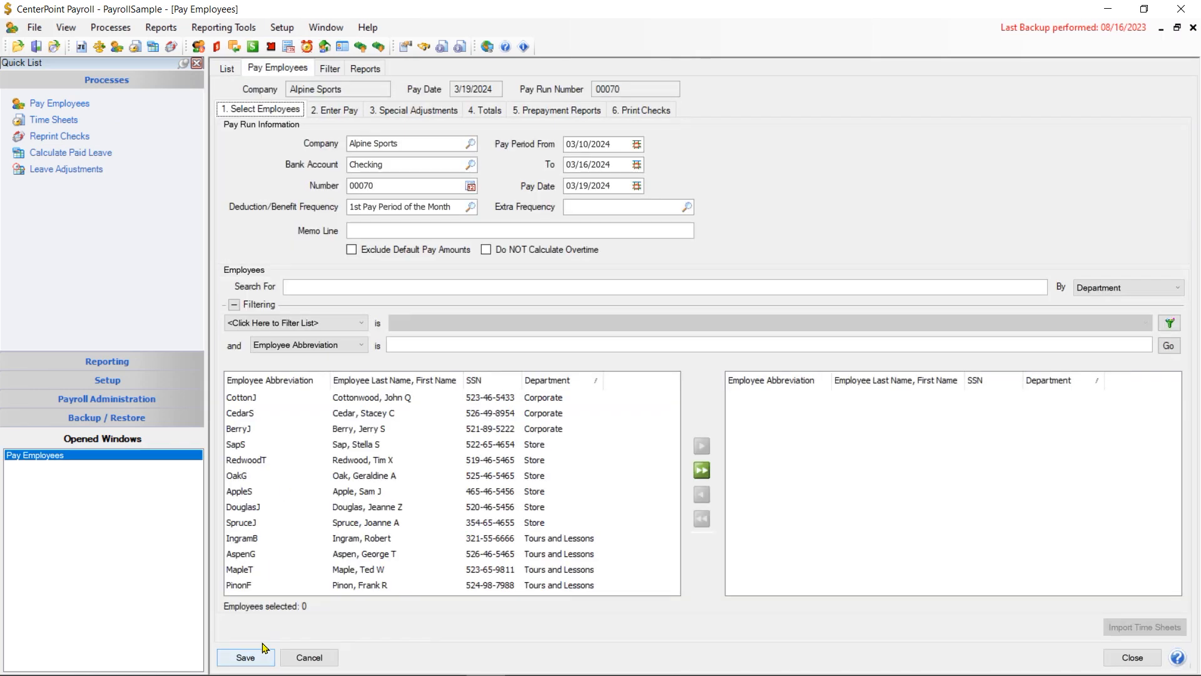
left_click(373, 543)
left_click(702, 445)
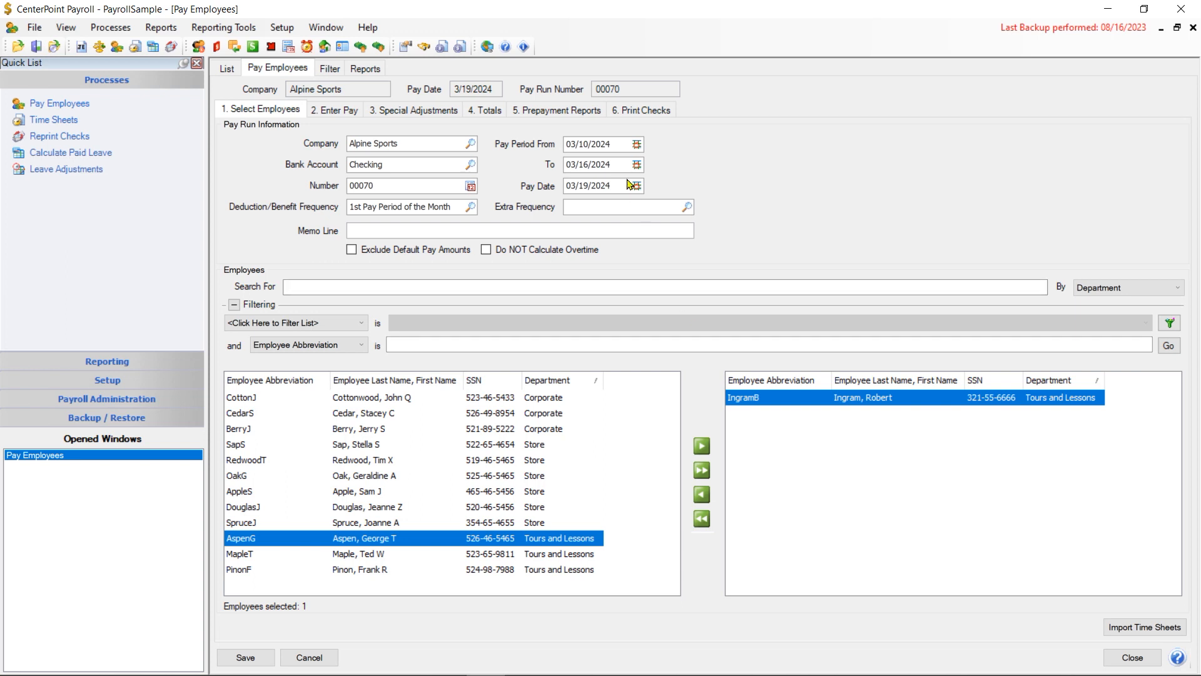
- Enter pay for the Mountain Biking earning with 10 pieces and 20 hours
left_click(351, 111)
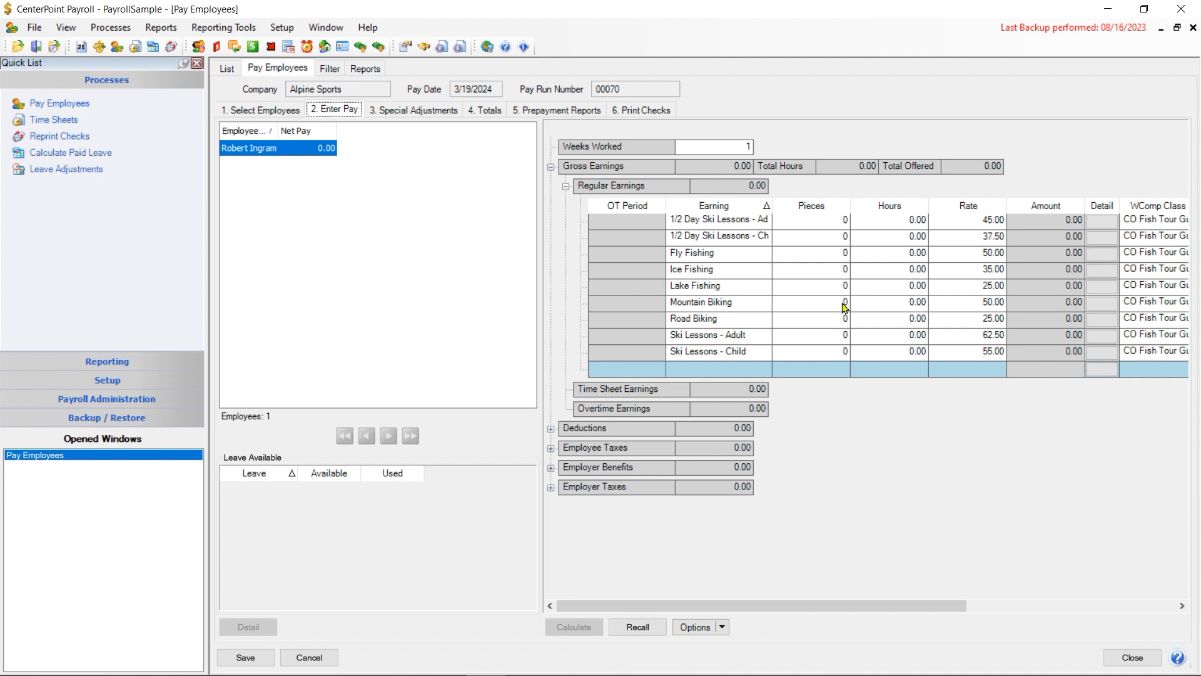
left_click(821, 305)
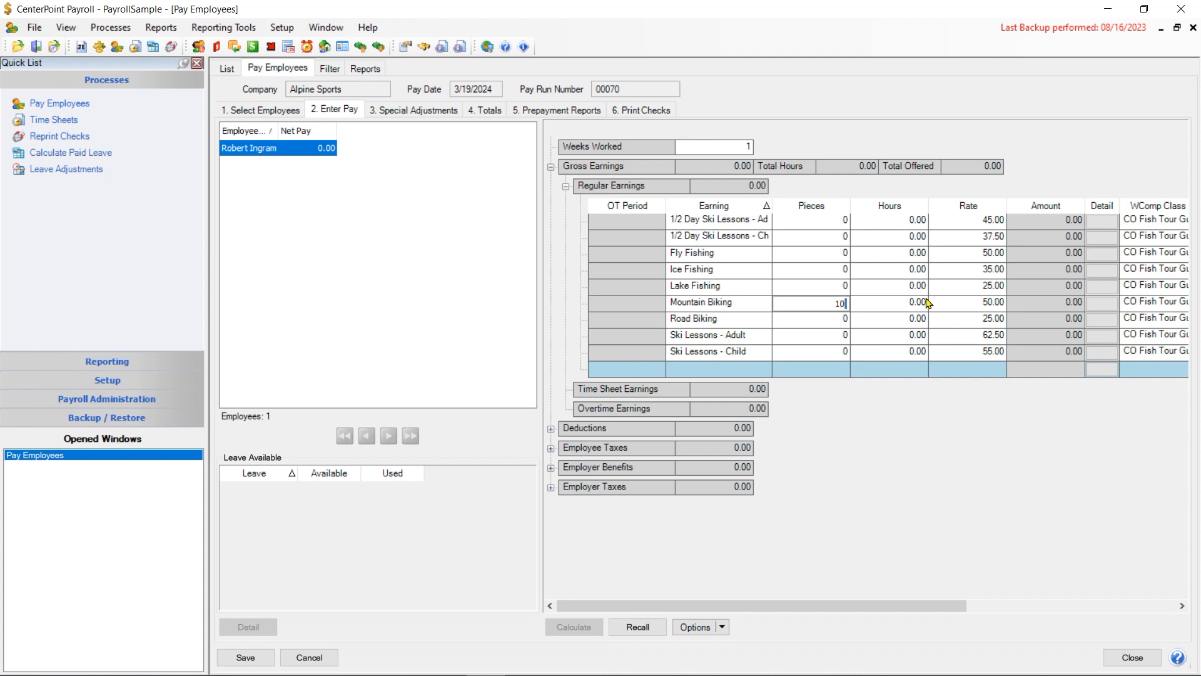
key("Tab")
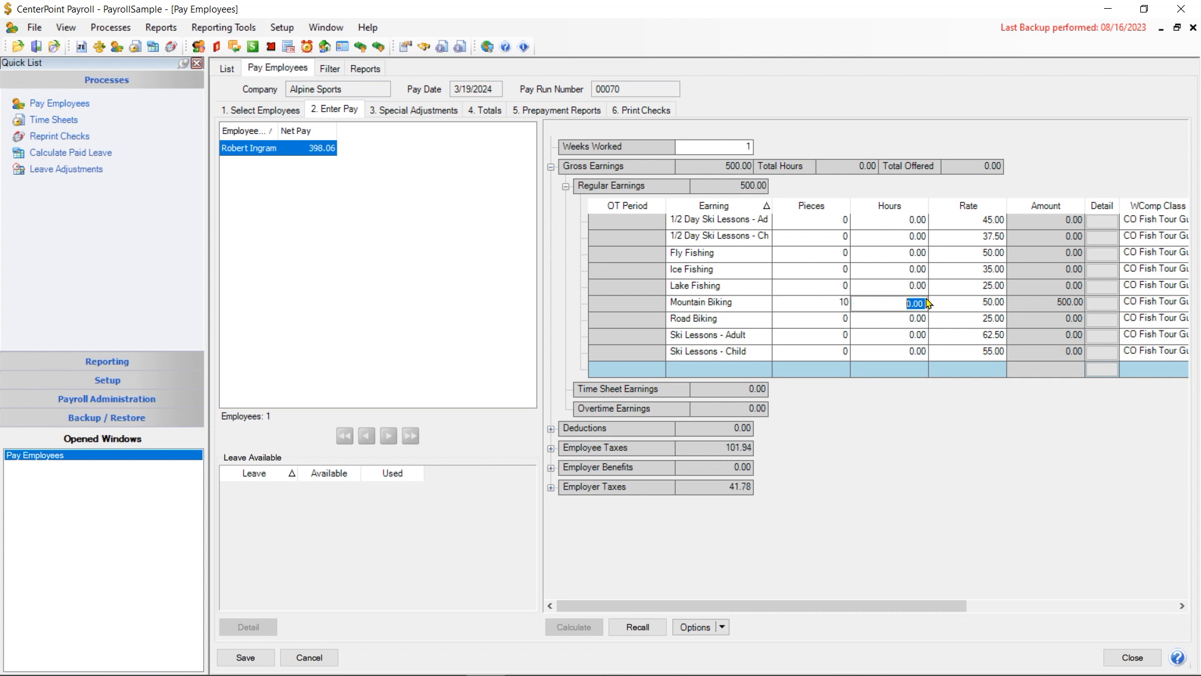
type("20")
key("Tab")
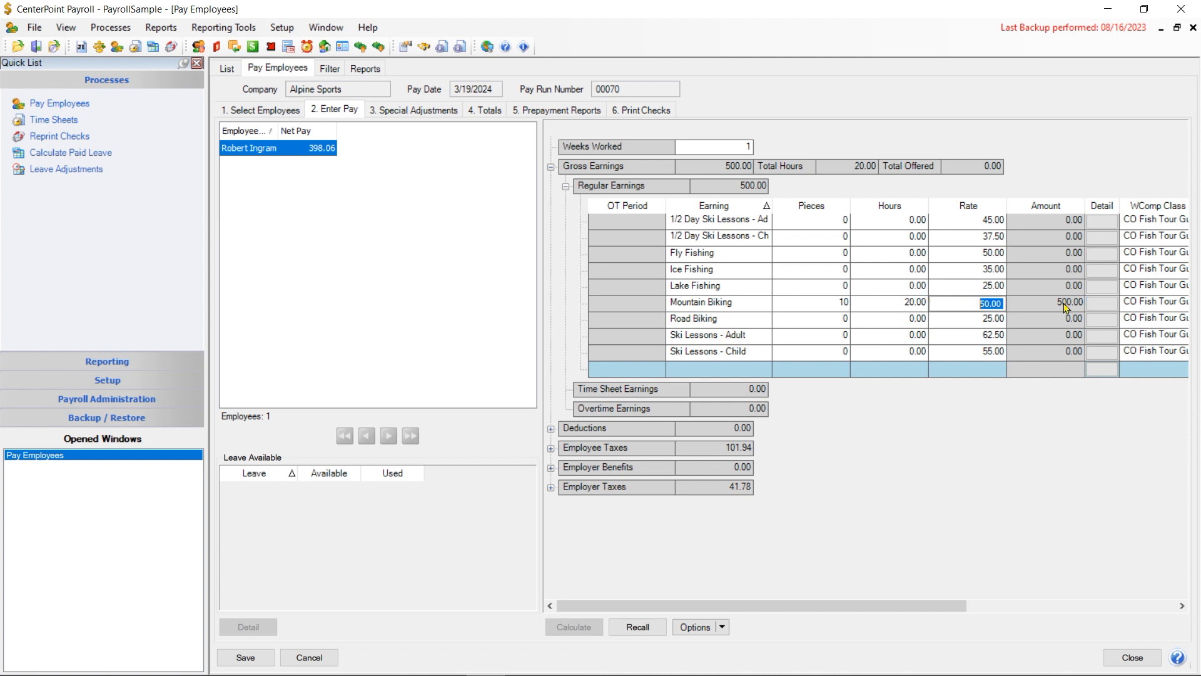
- Override the workers' compensation class of the Mountain Biking earning with Bike Tour Guide
left_click(1150, 306)
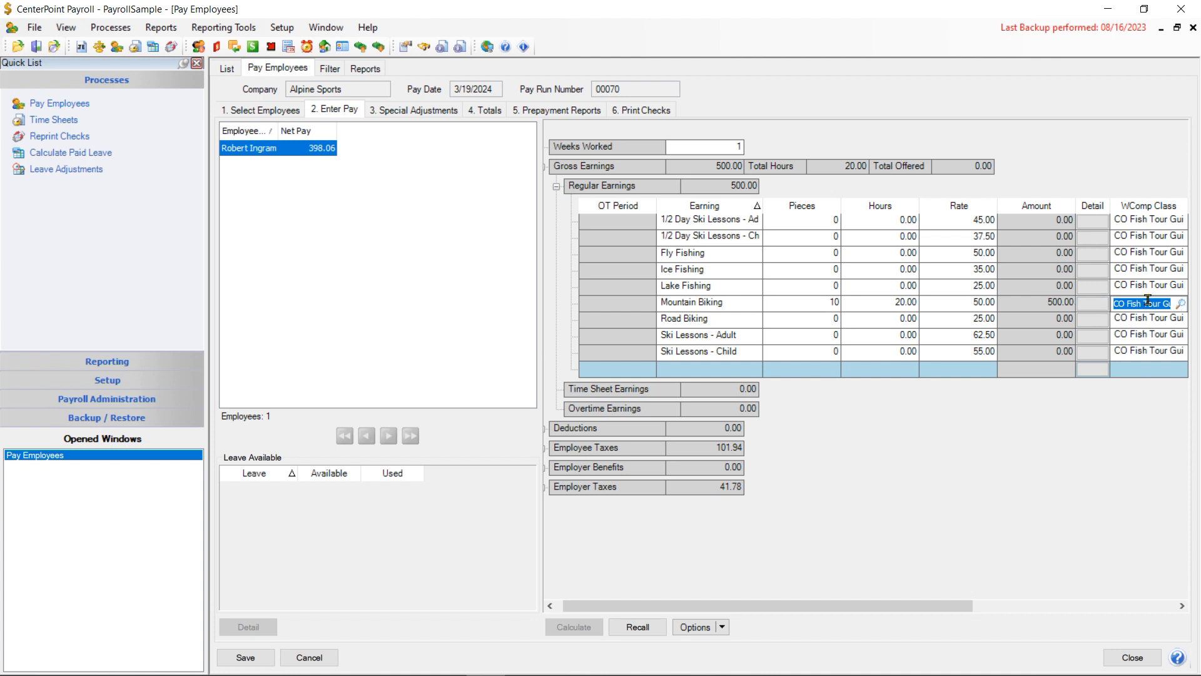
left_click(1181, 304)
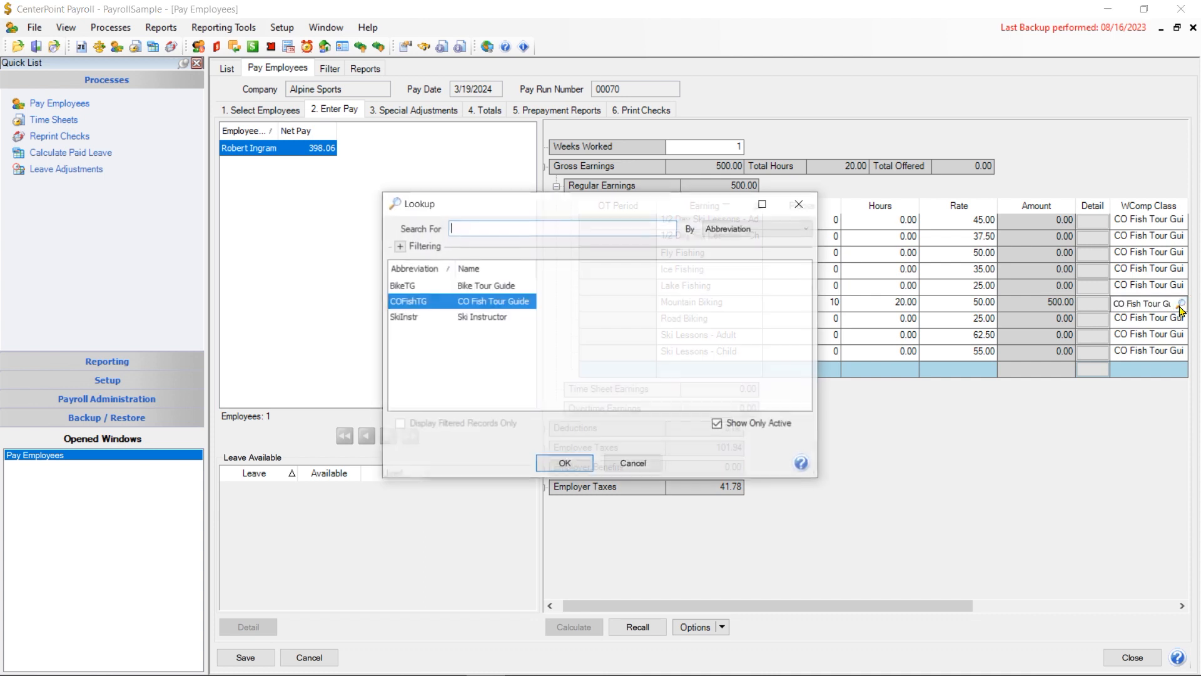
left_click(477, 287)
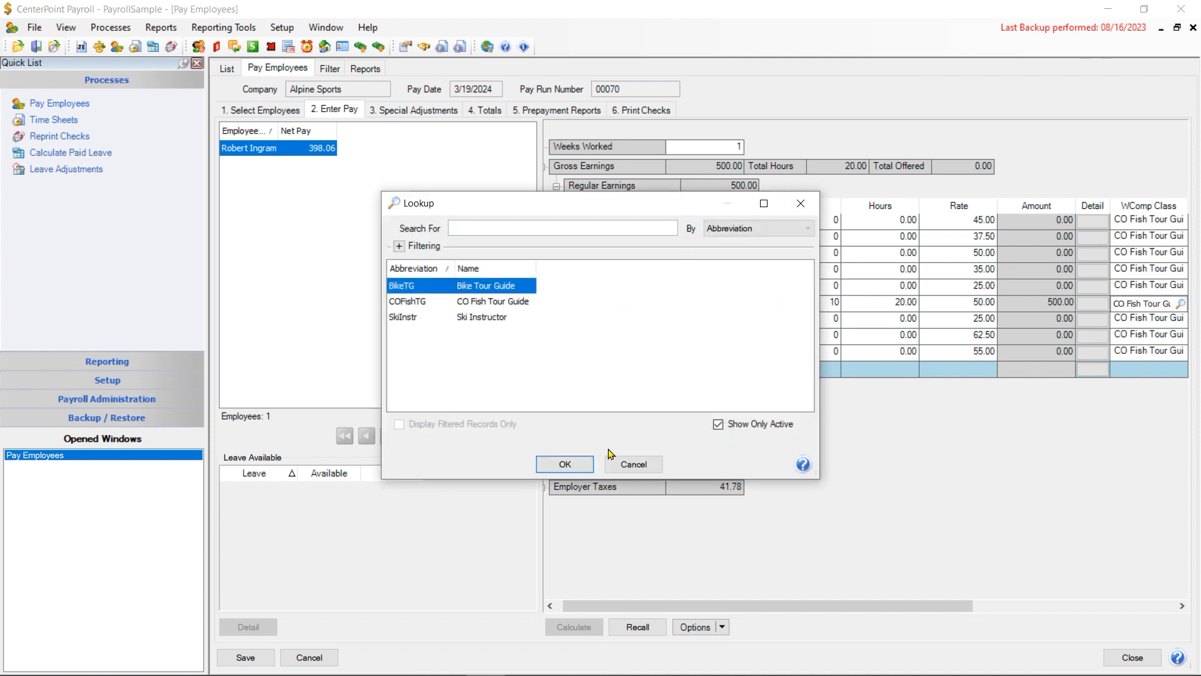
left_click(565, 464)
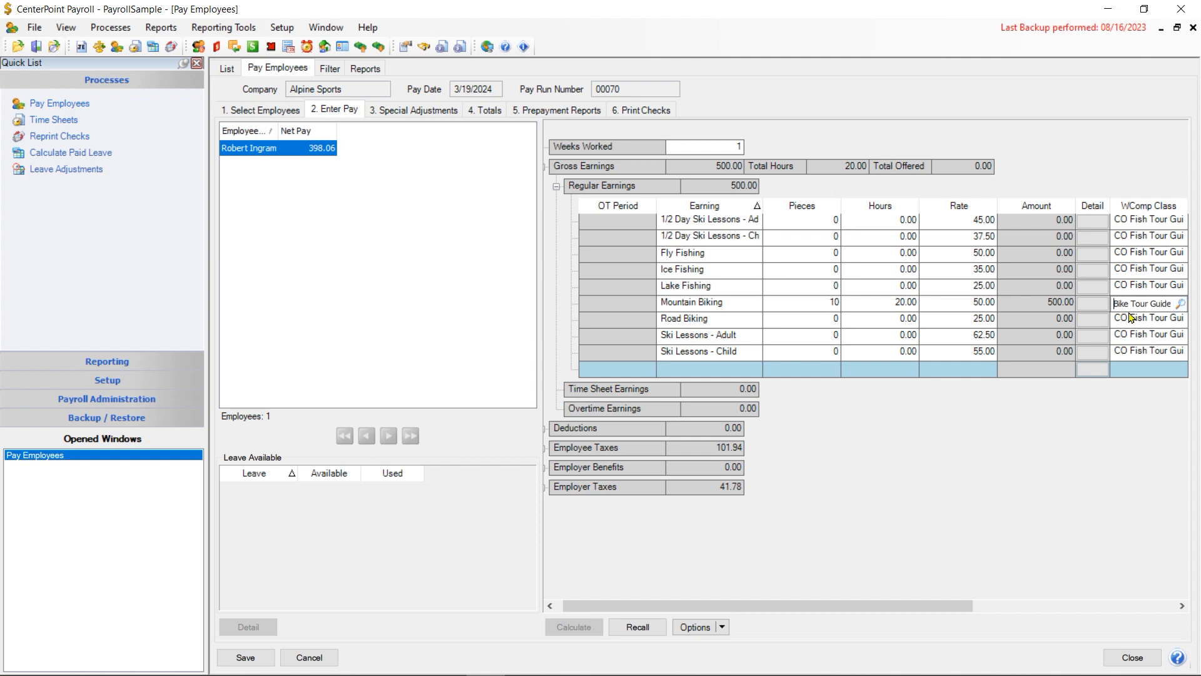
- Review the WComp Class in the accounting and tax details of the Mountain Biking earning, then accept the details
left_click(1094, 305)
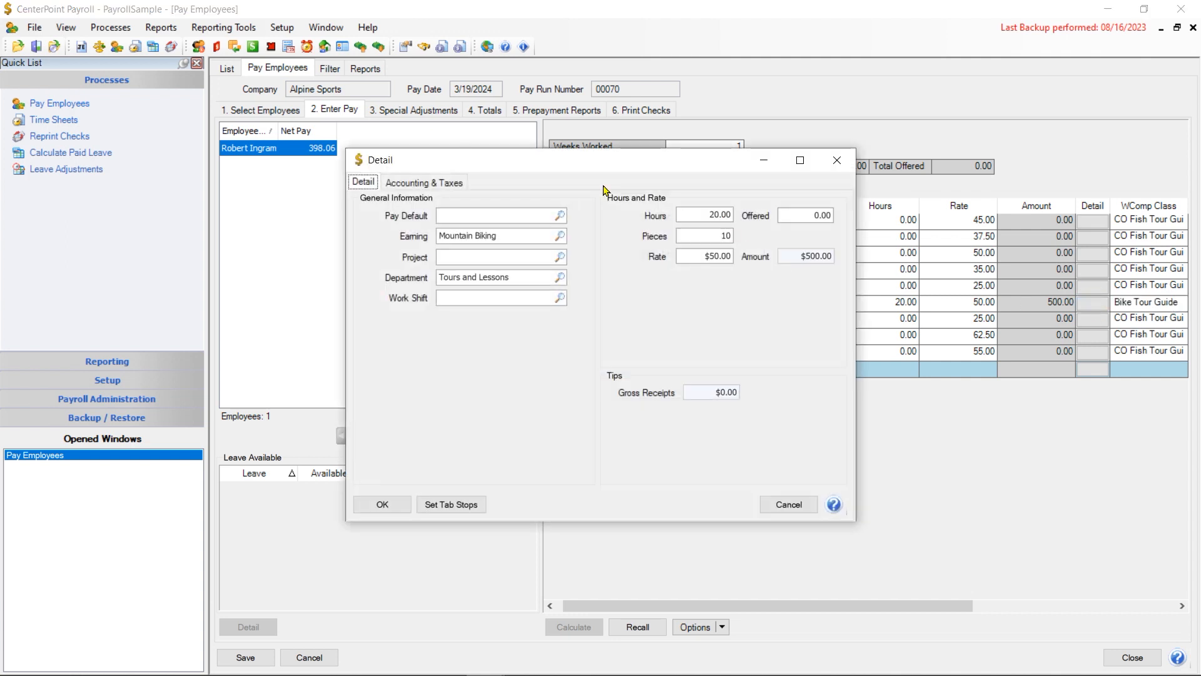
left_click(450, 184)
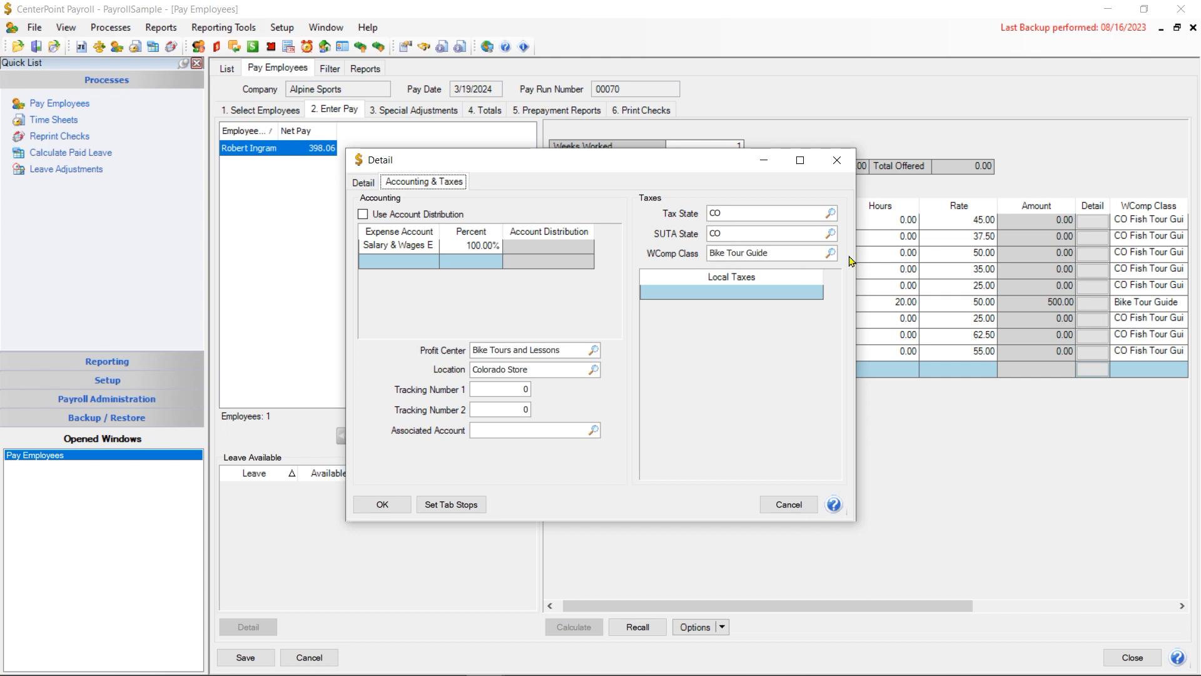
left_click(401, 504)
- Discard the pay run and close Pay Employees
left_click(317, 662)
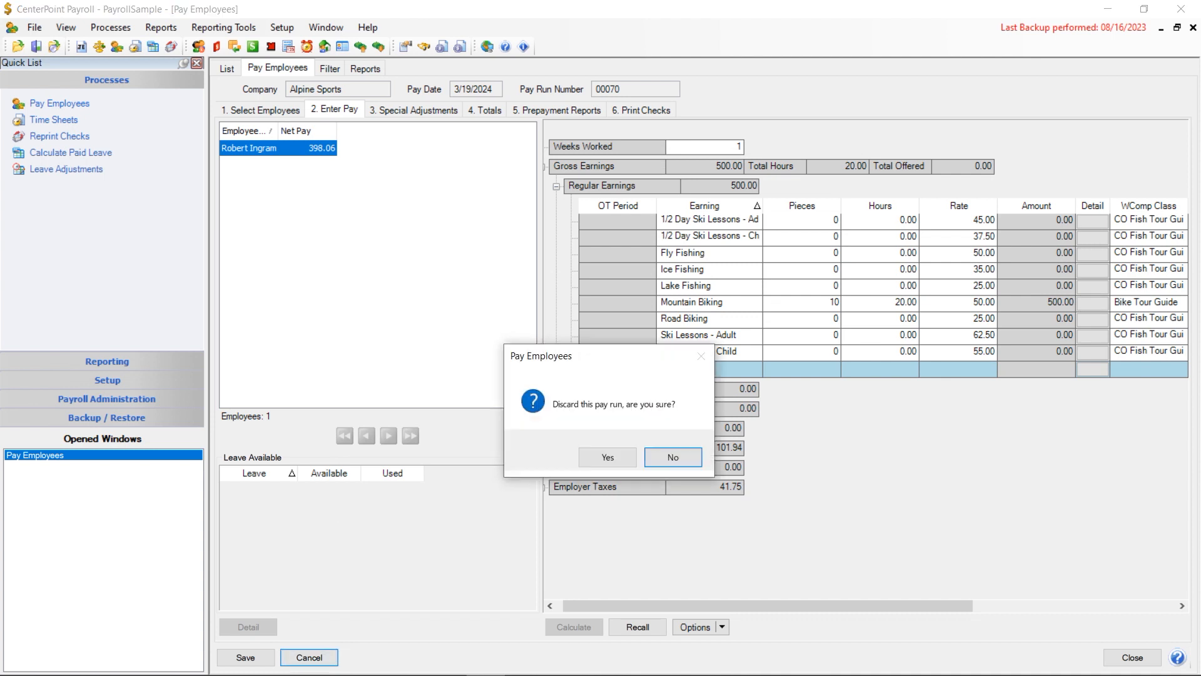
left_click(609, 458)
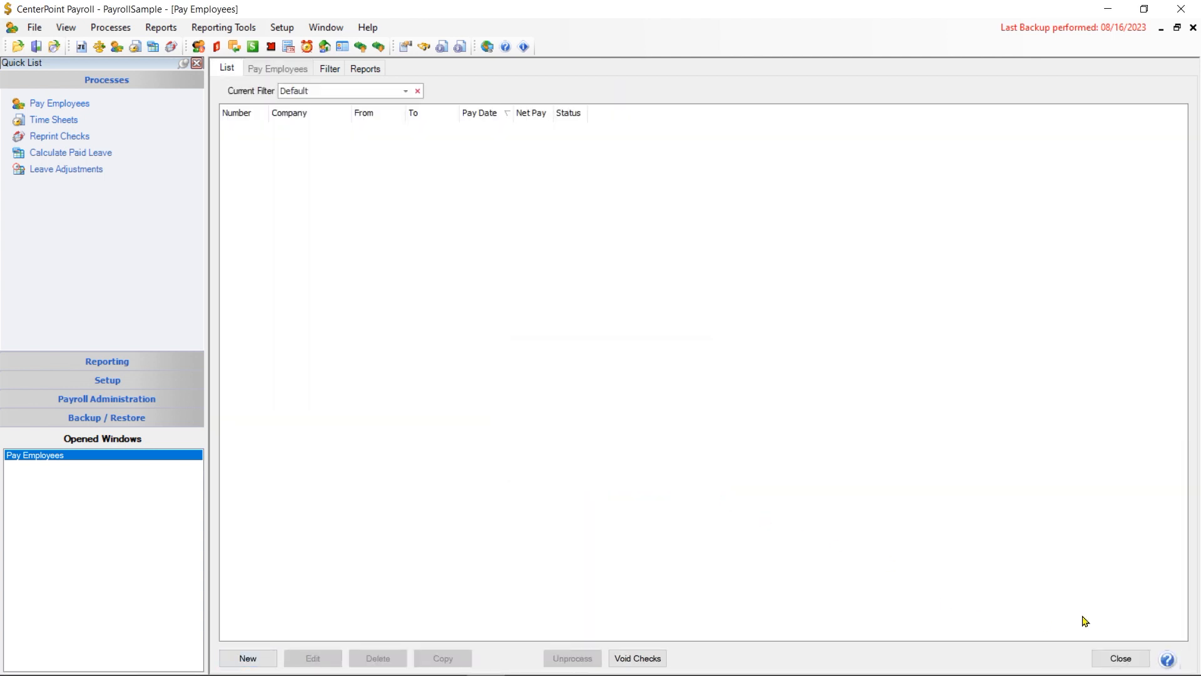
left_click(1120, 658)
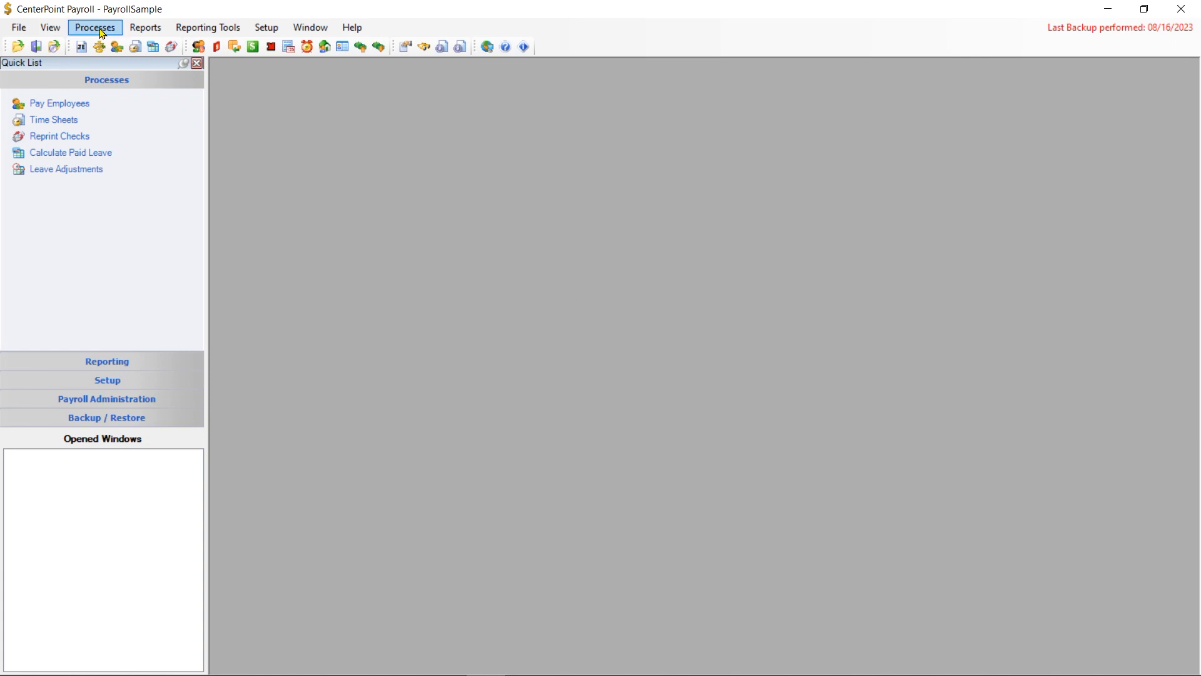
- Open the report selection and select the Workers' Compensation With Employee Share report among the payroll tax data reports
left_click(143, 28)
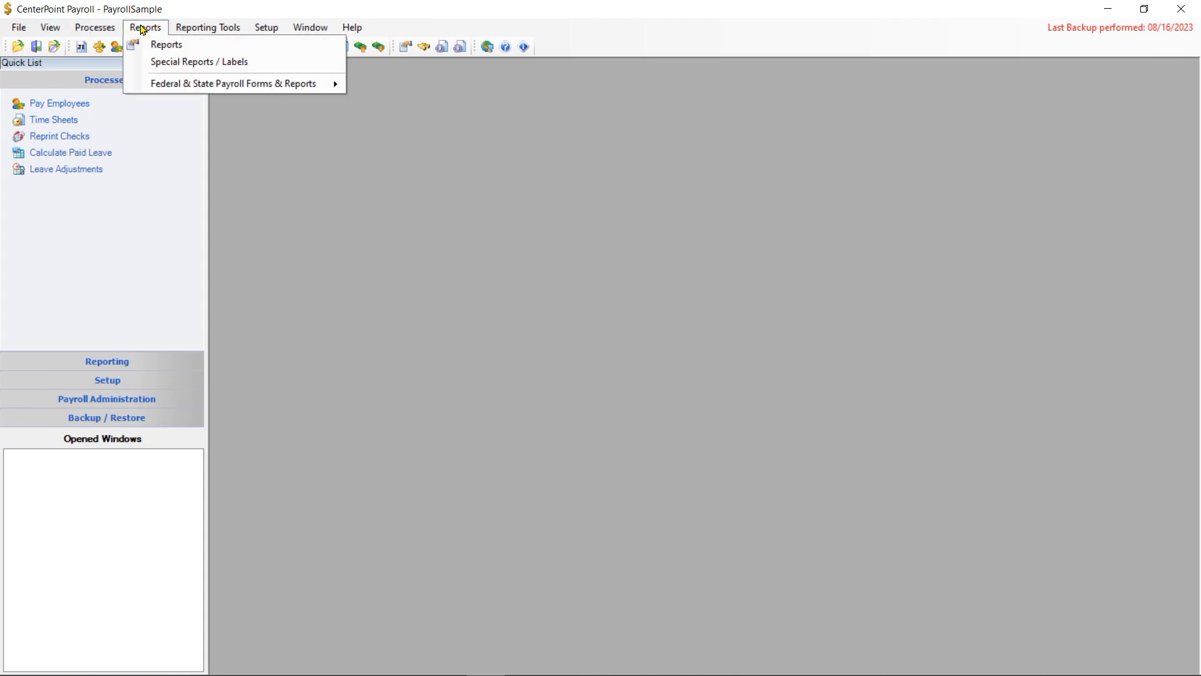
left_click(150, 45)
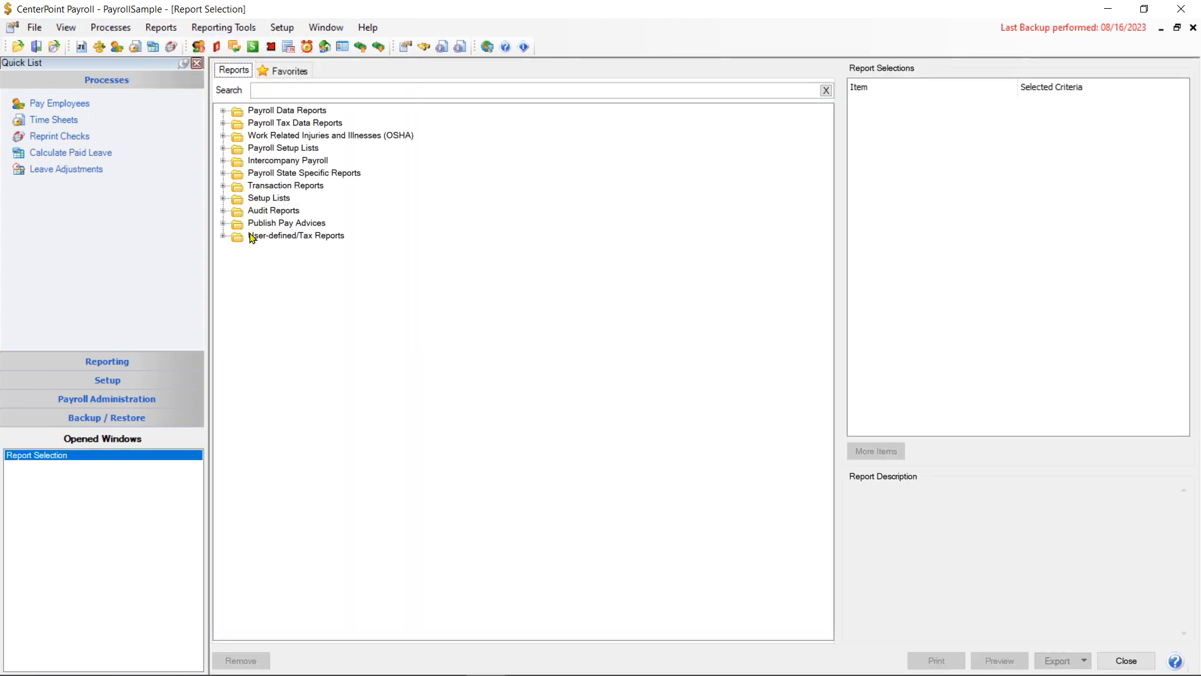
left_click(222, 124)
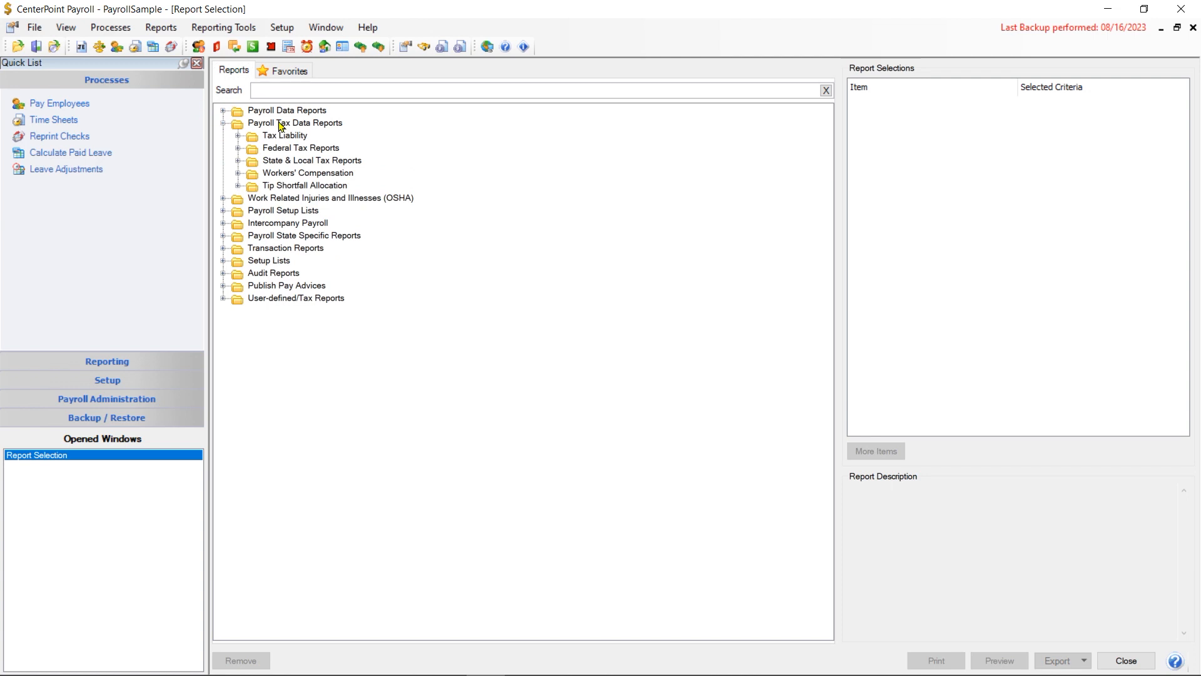
left_click(239, 174)
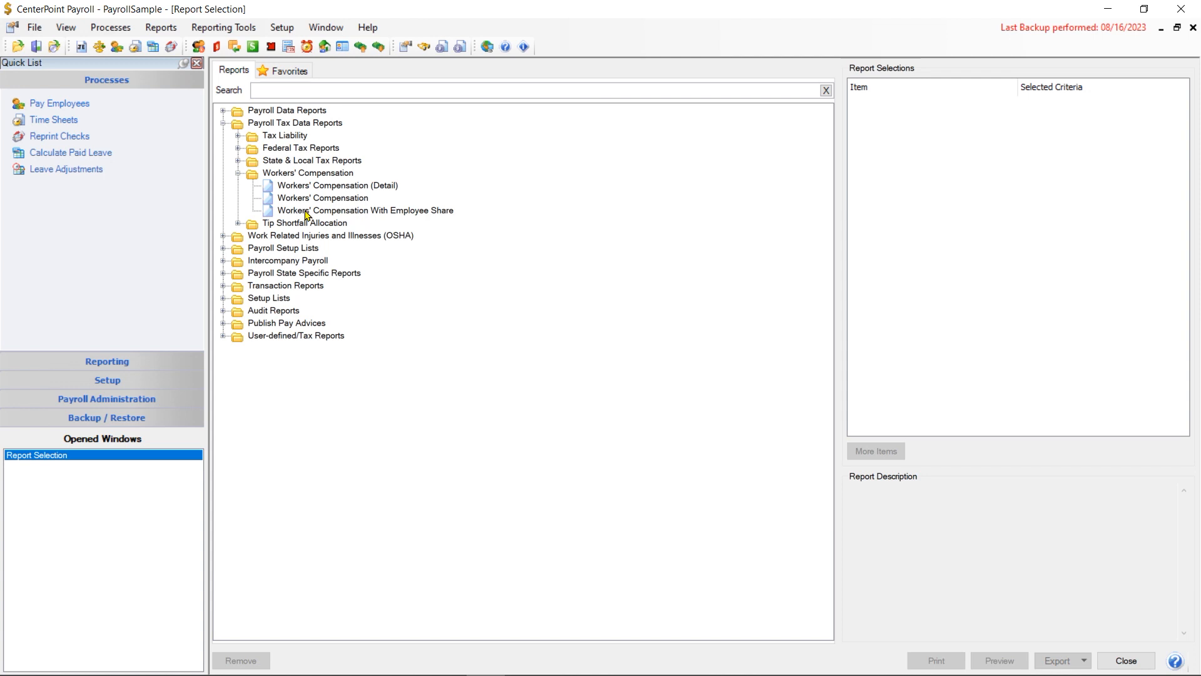
left_click(413, 212)
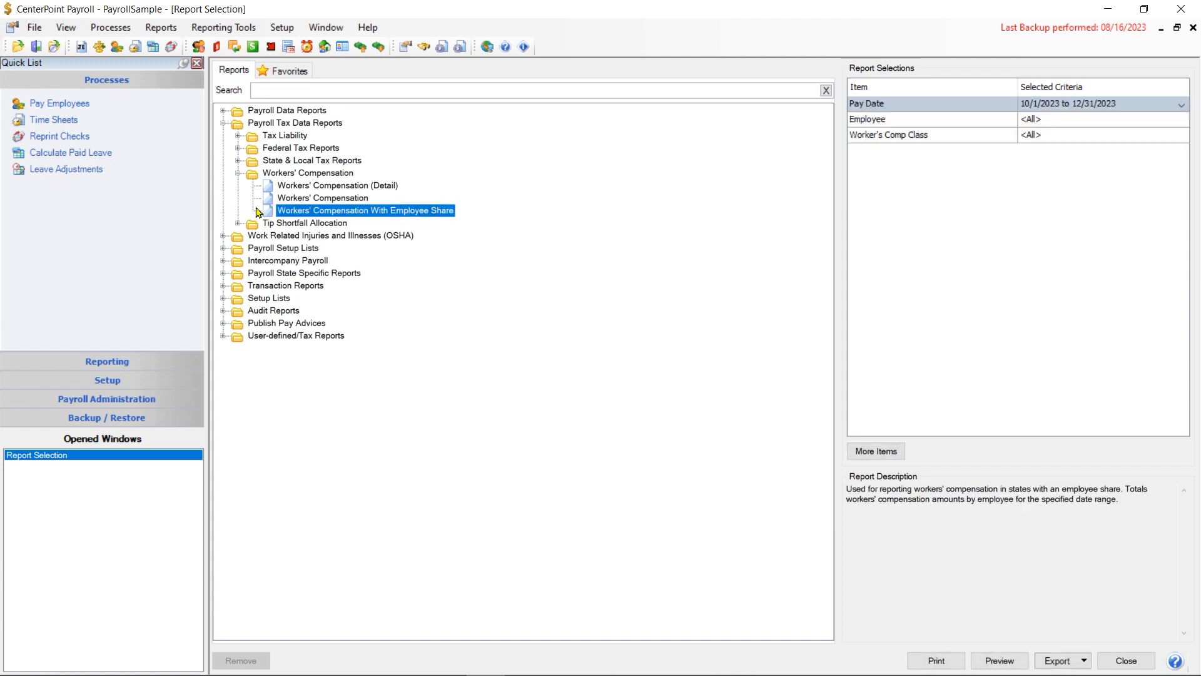